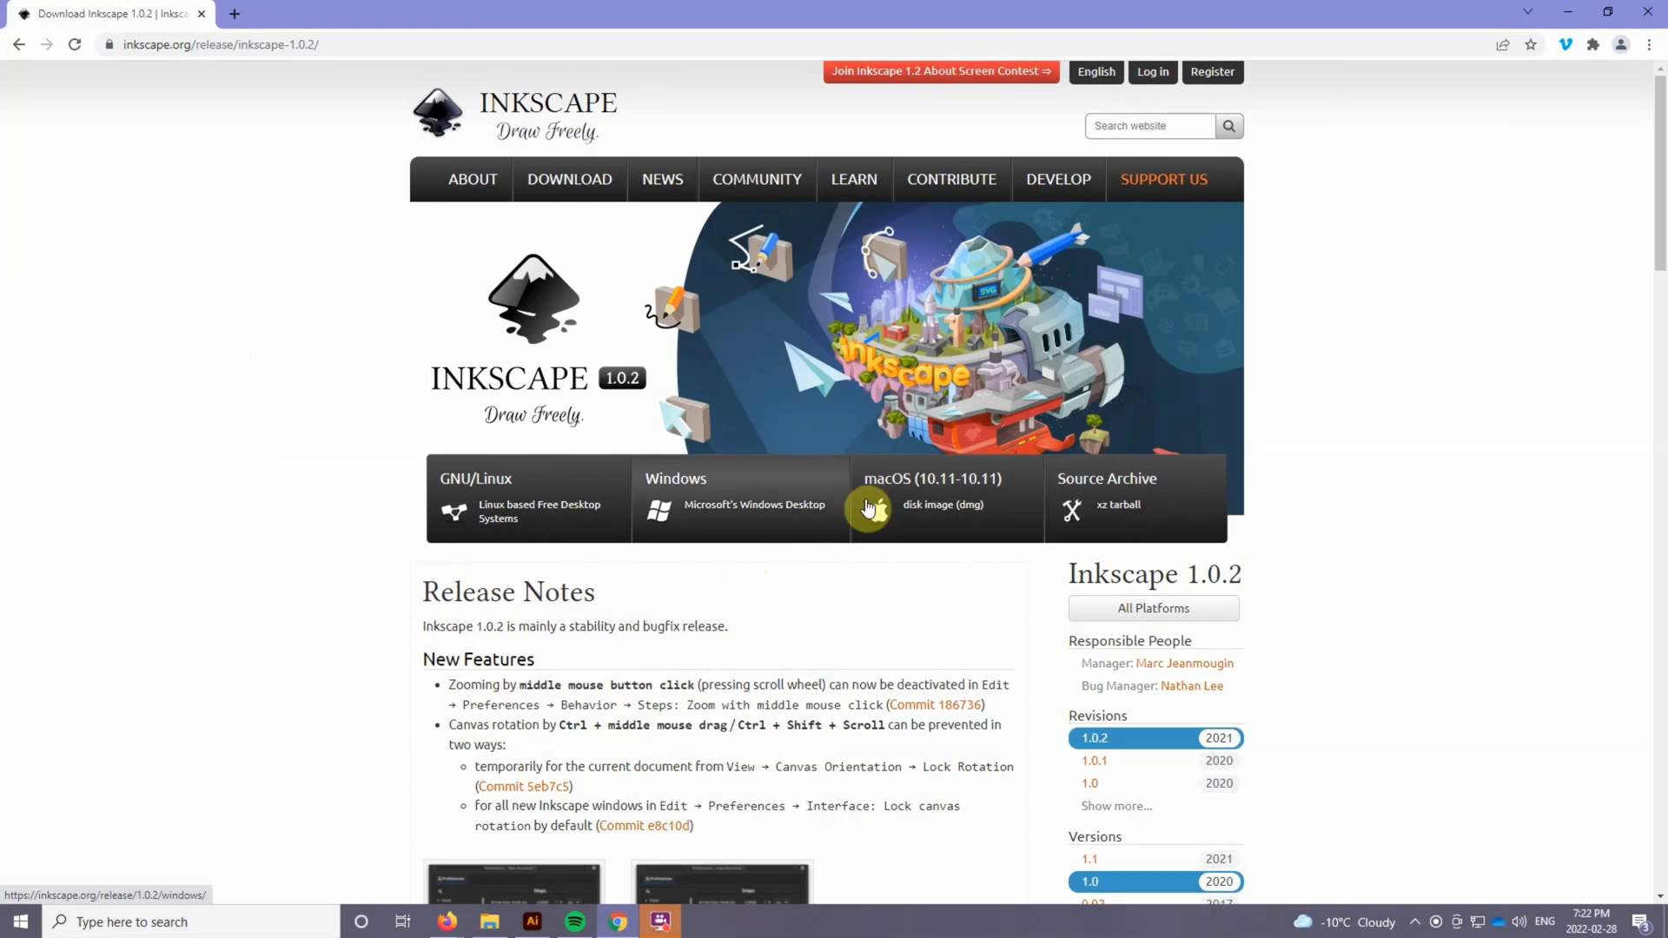
- Download the 64-bit Windows .exe installer for Inkscape 1.0.2 and run it
{"action": "left_click", "coordinate": [750, 512]}
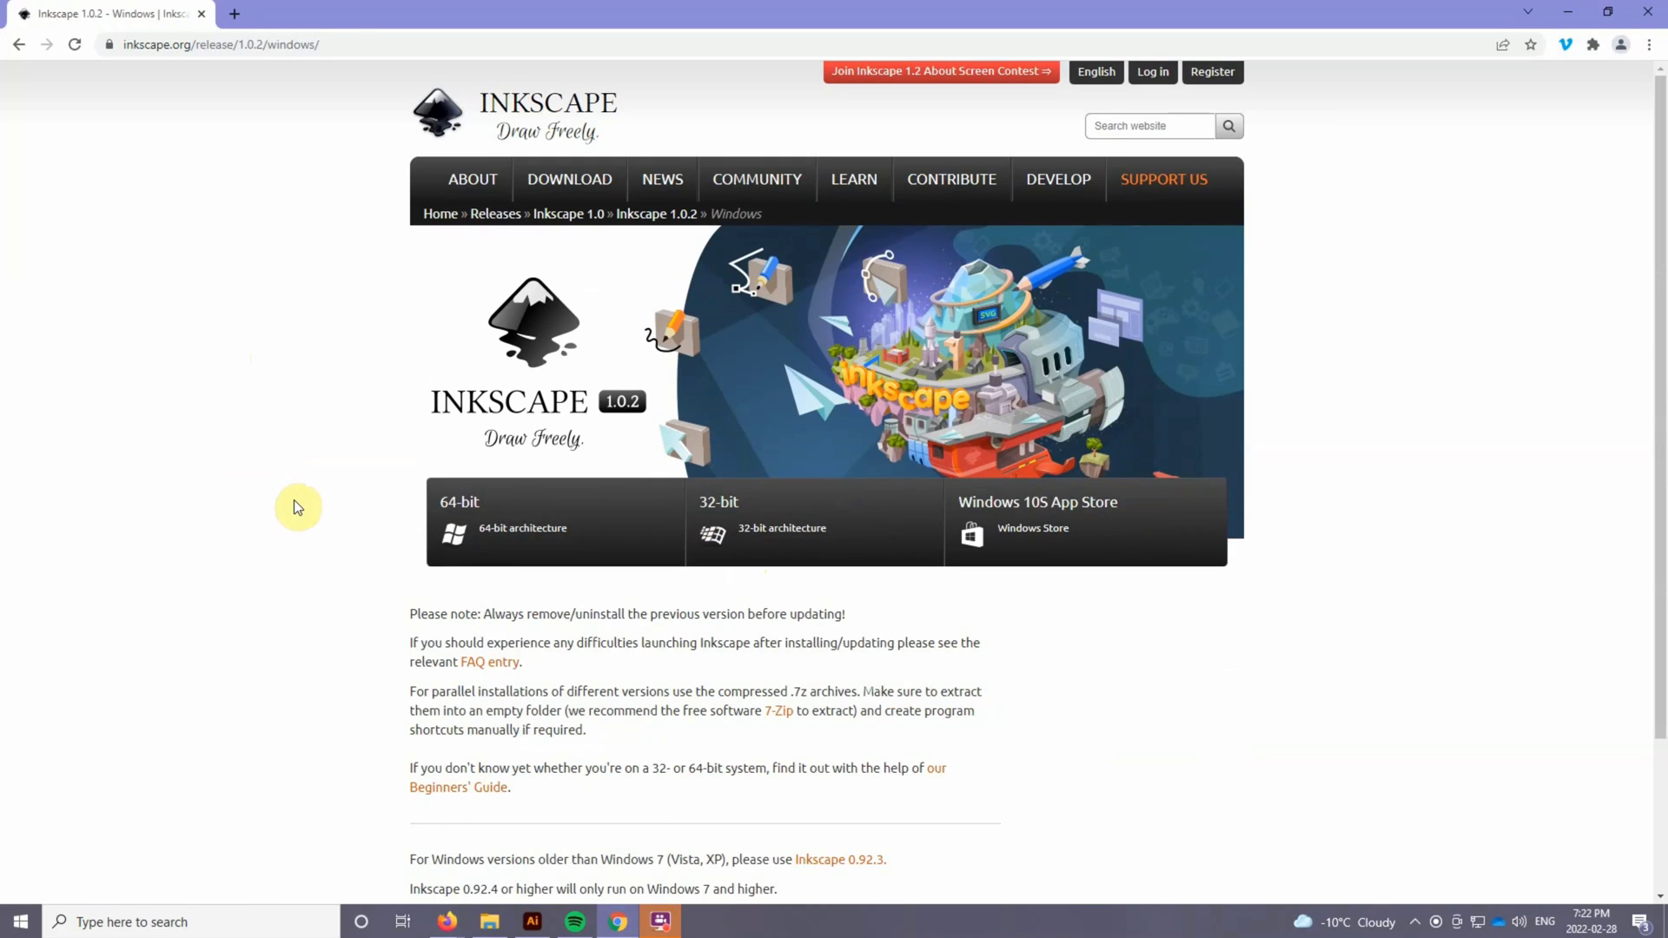
{"action": "left_click", "coordinate": [460, 547]}
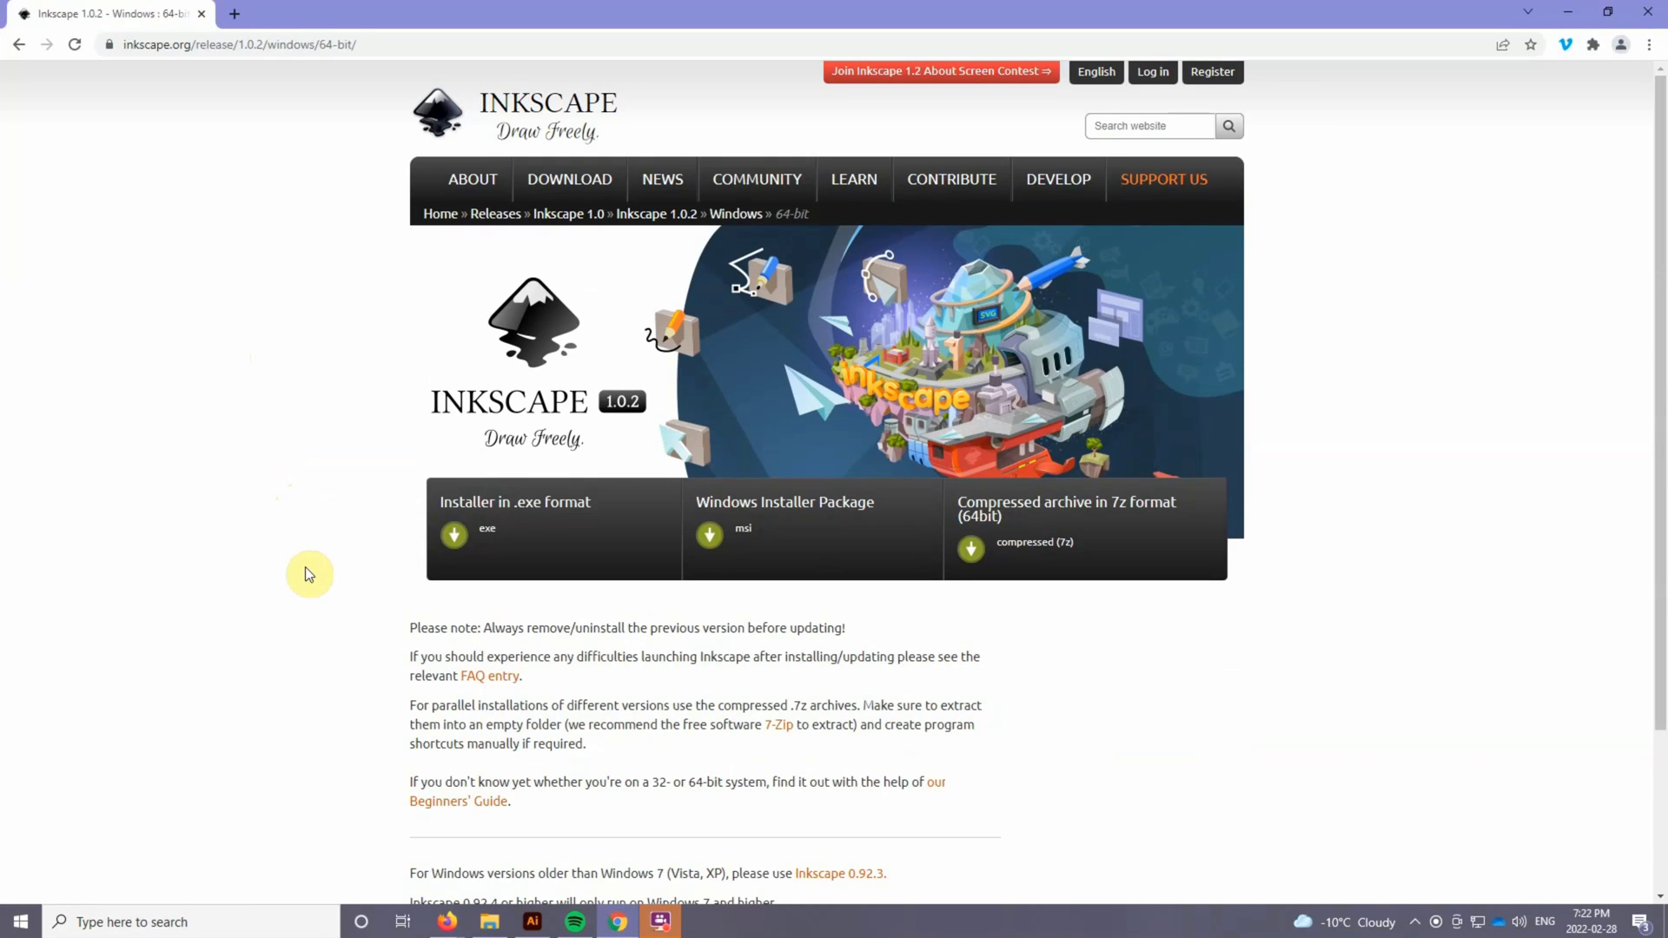
{"action": "left_click", "coordinate": [451, 546]}
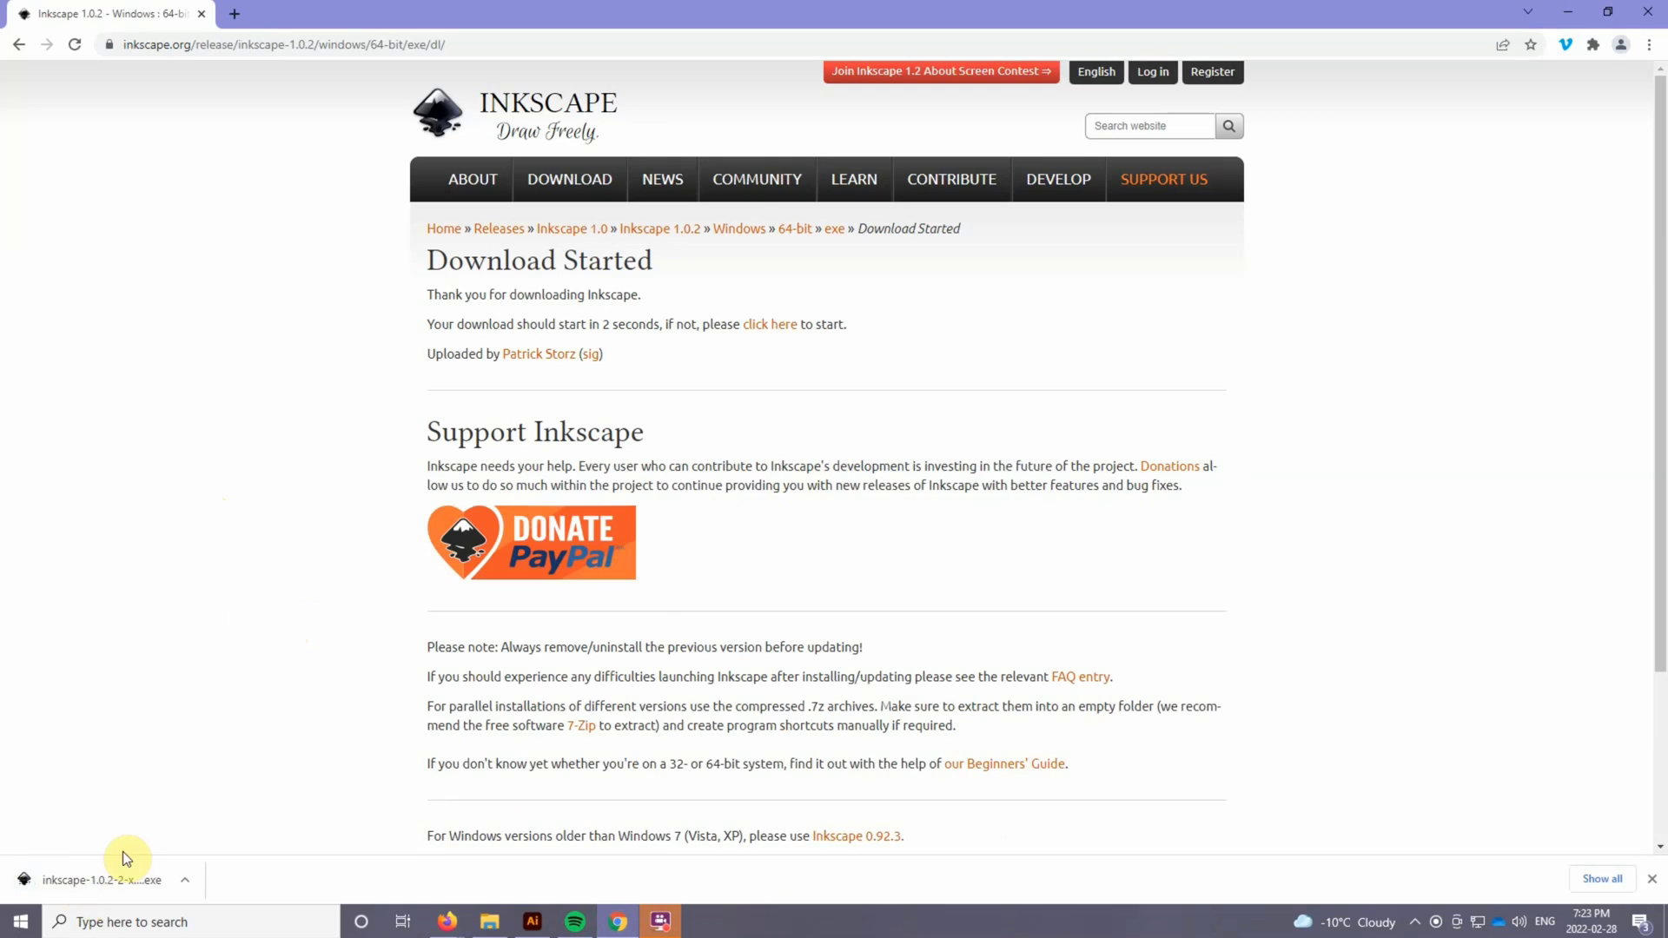
{"action": "left_click", "coordinate": [124, 891]}
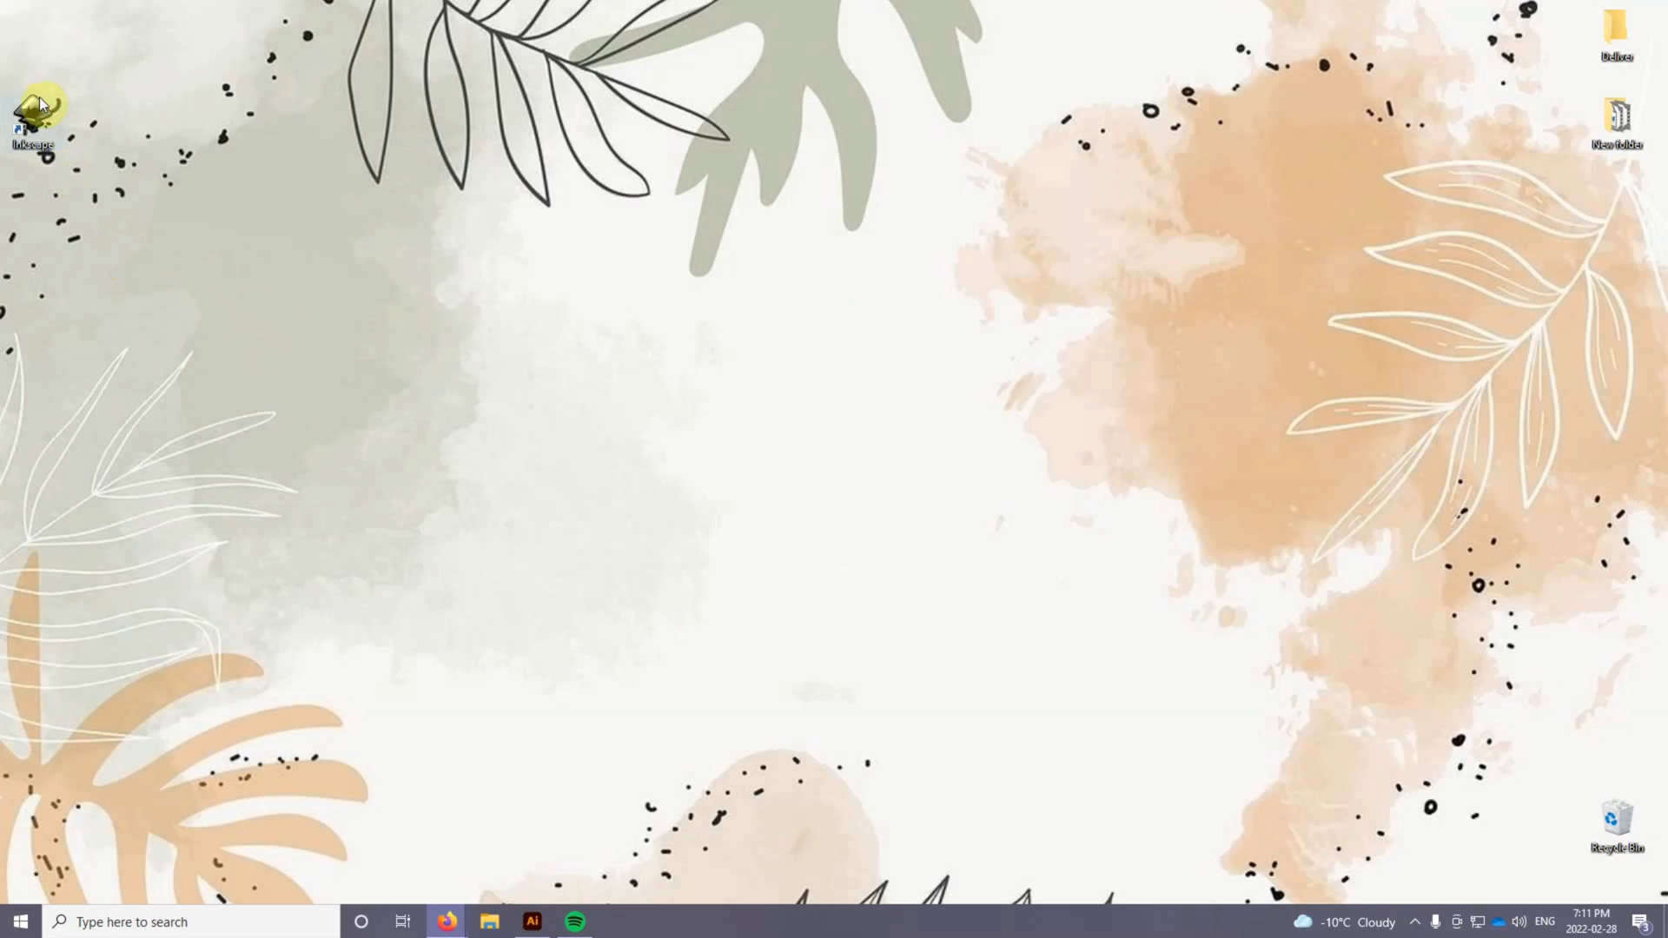
- Launch Inkscape, create a US Letter document from the Print templates, and zoom out to the whole page
{"action": "left_click", "coordinate": [43, 101]}
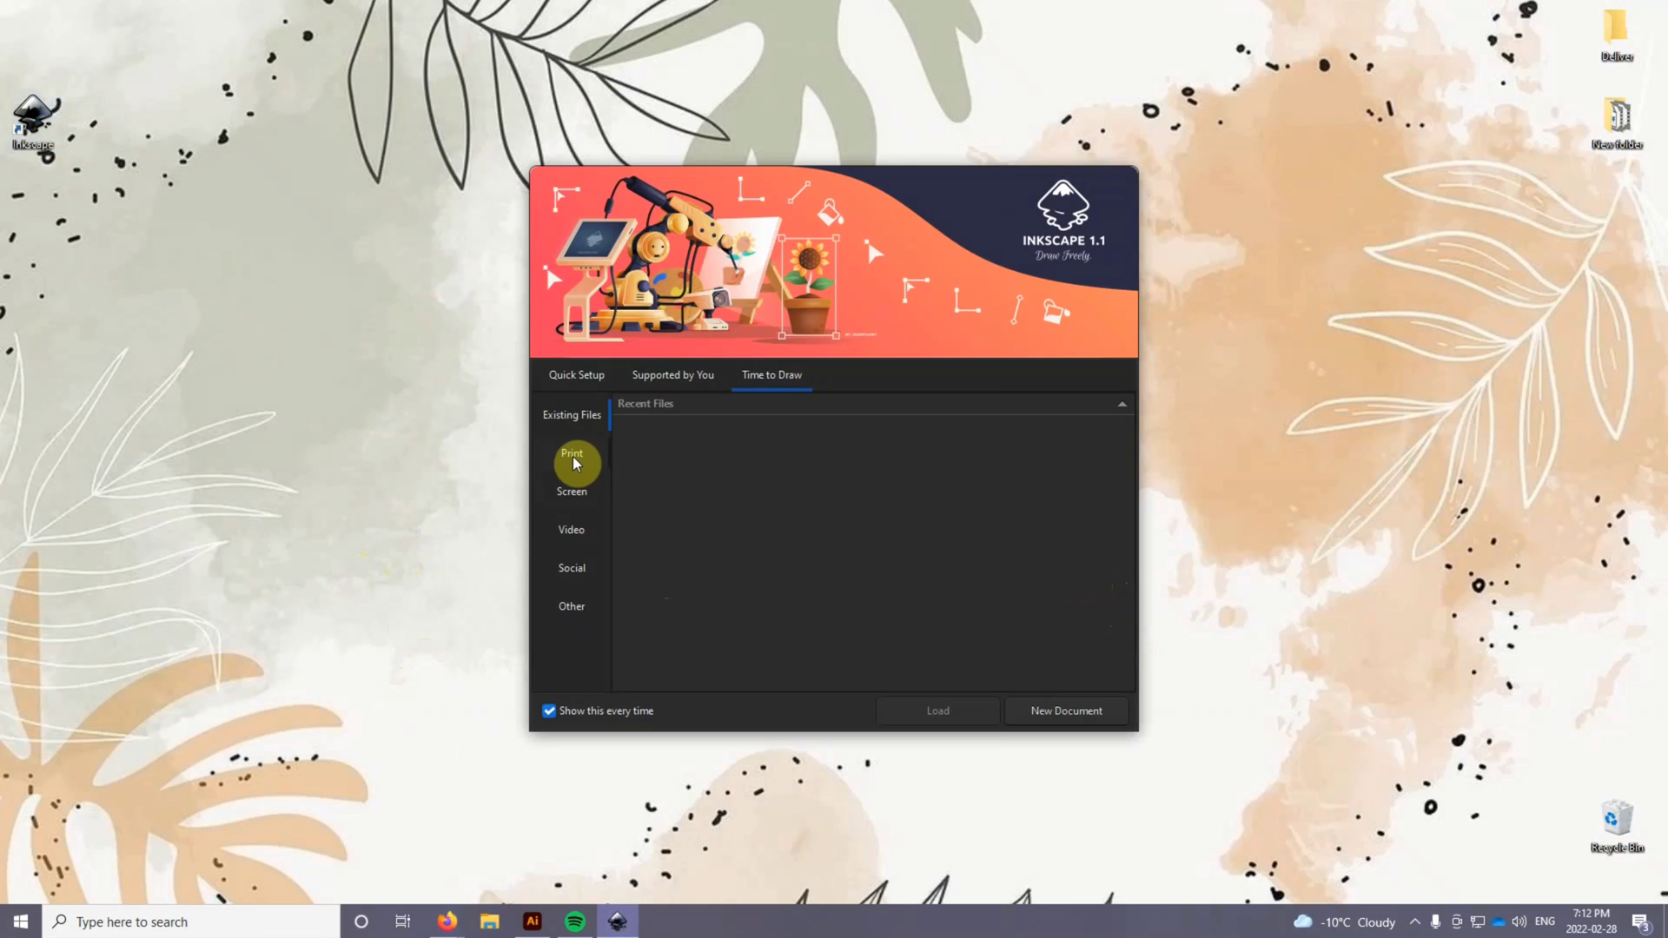
{"action": "left_click", "coordinate": [572, 458]}
{"action": "left_click", "coordinate": [686, 665]}
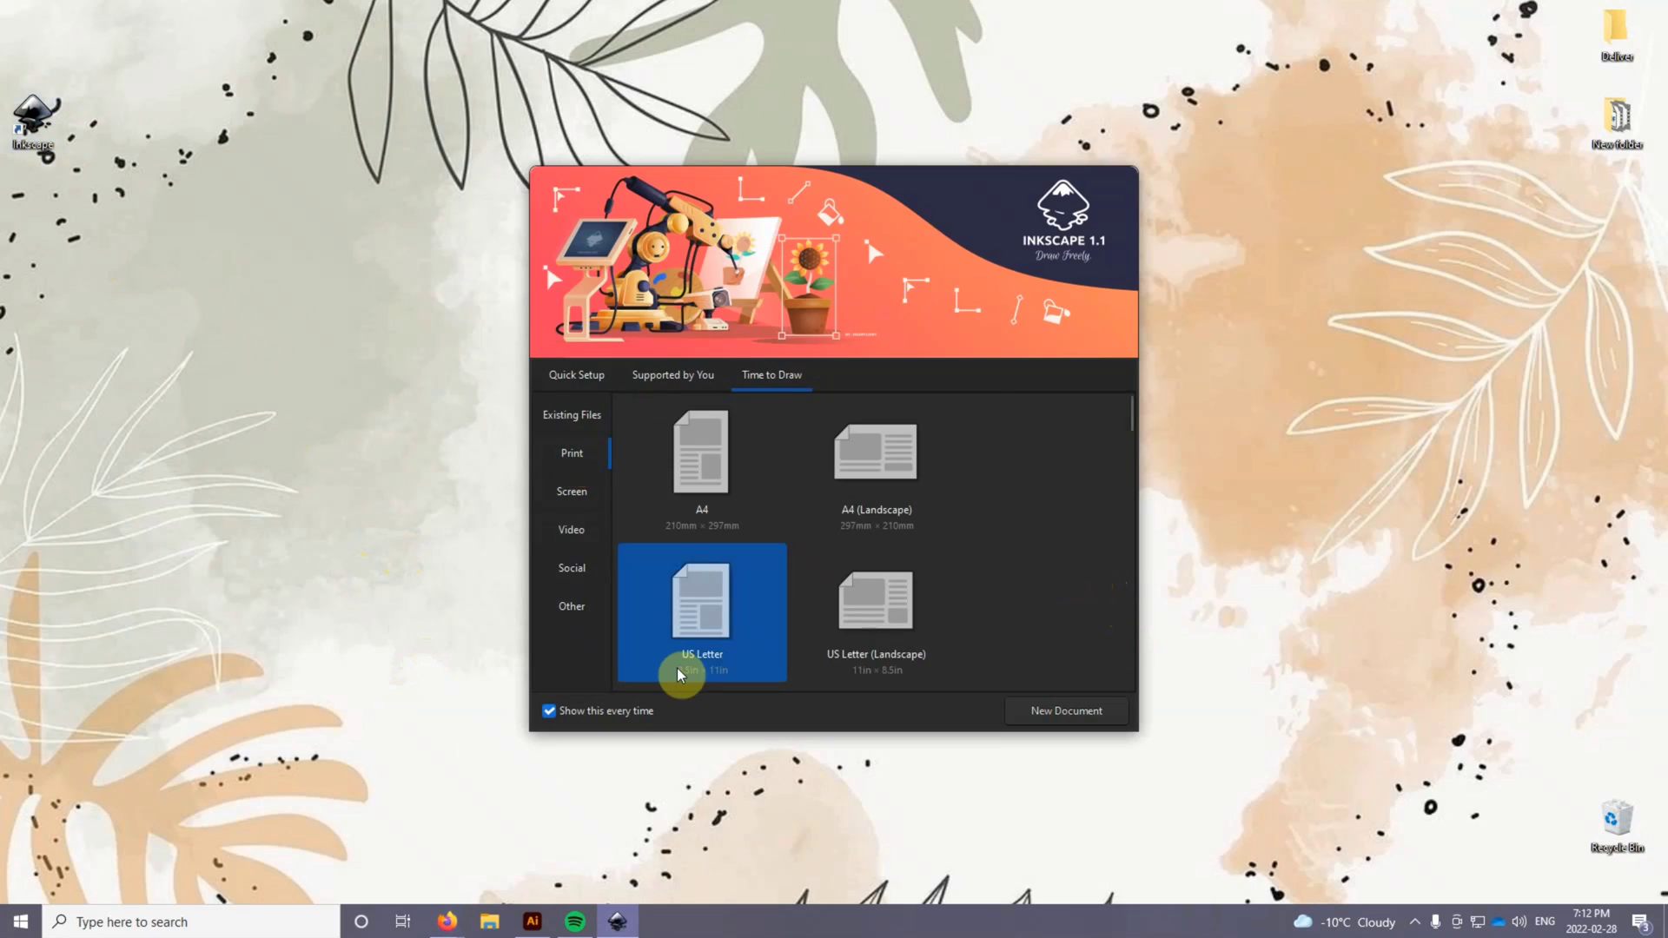
{"action": "double_click", "coordinate": [708, 659]}
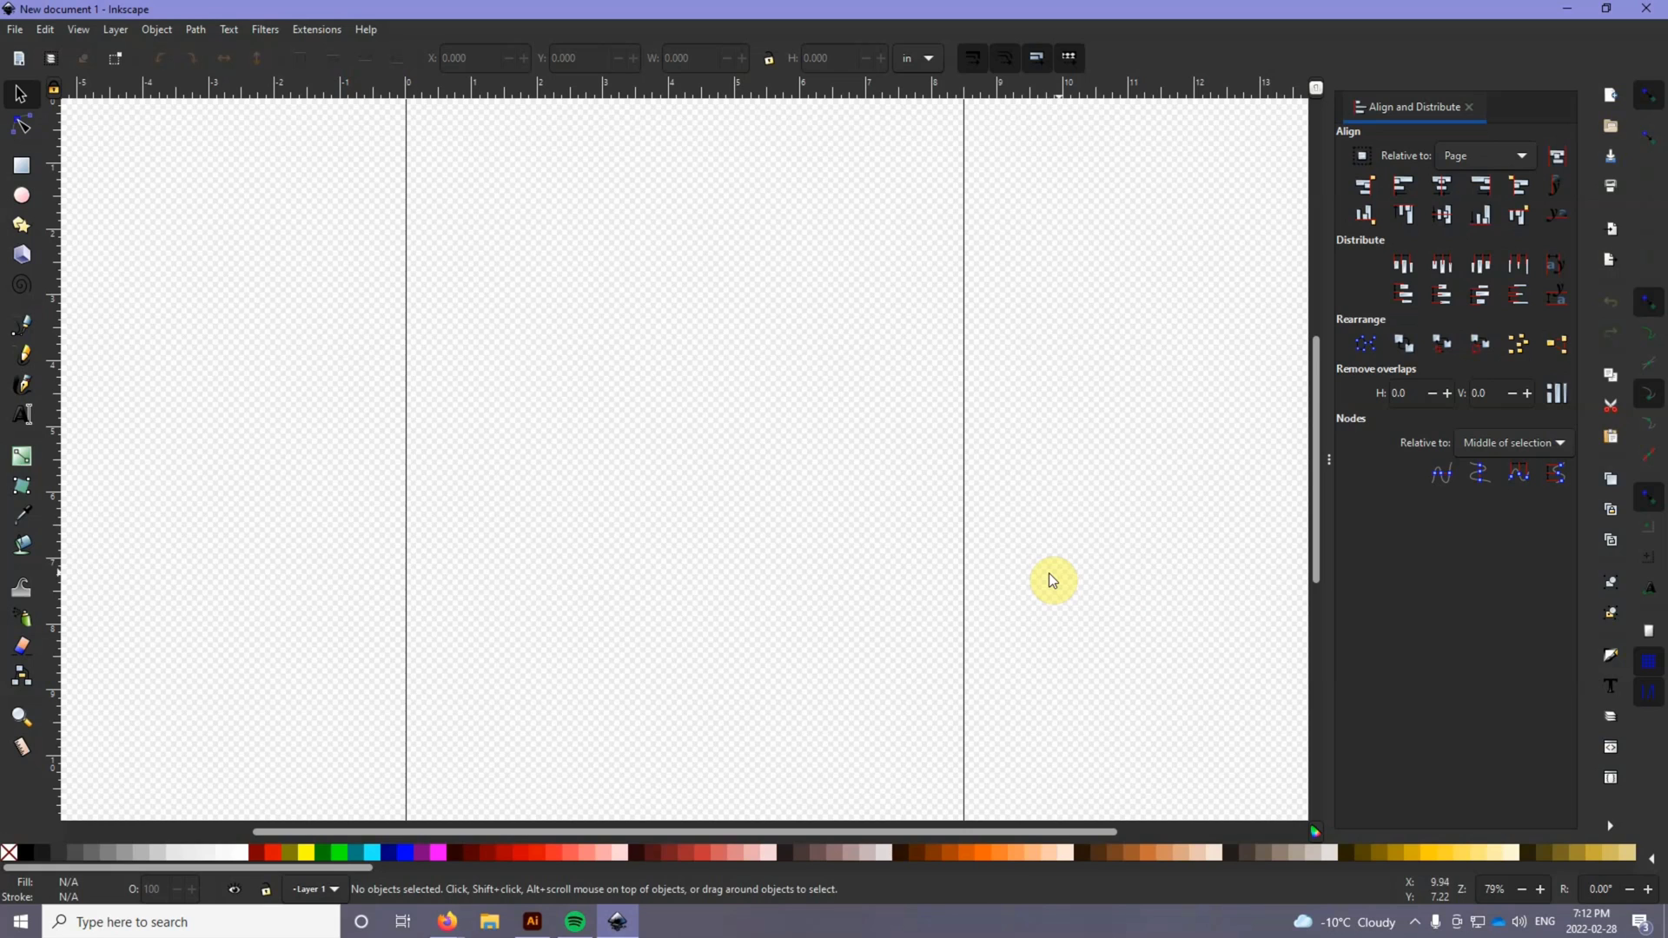
{"action": "left_click", "coordinate": [1518, 892]}
{"action": "left_click", "coordinate": [1519, 891]}
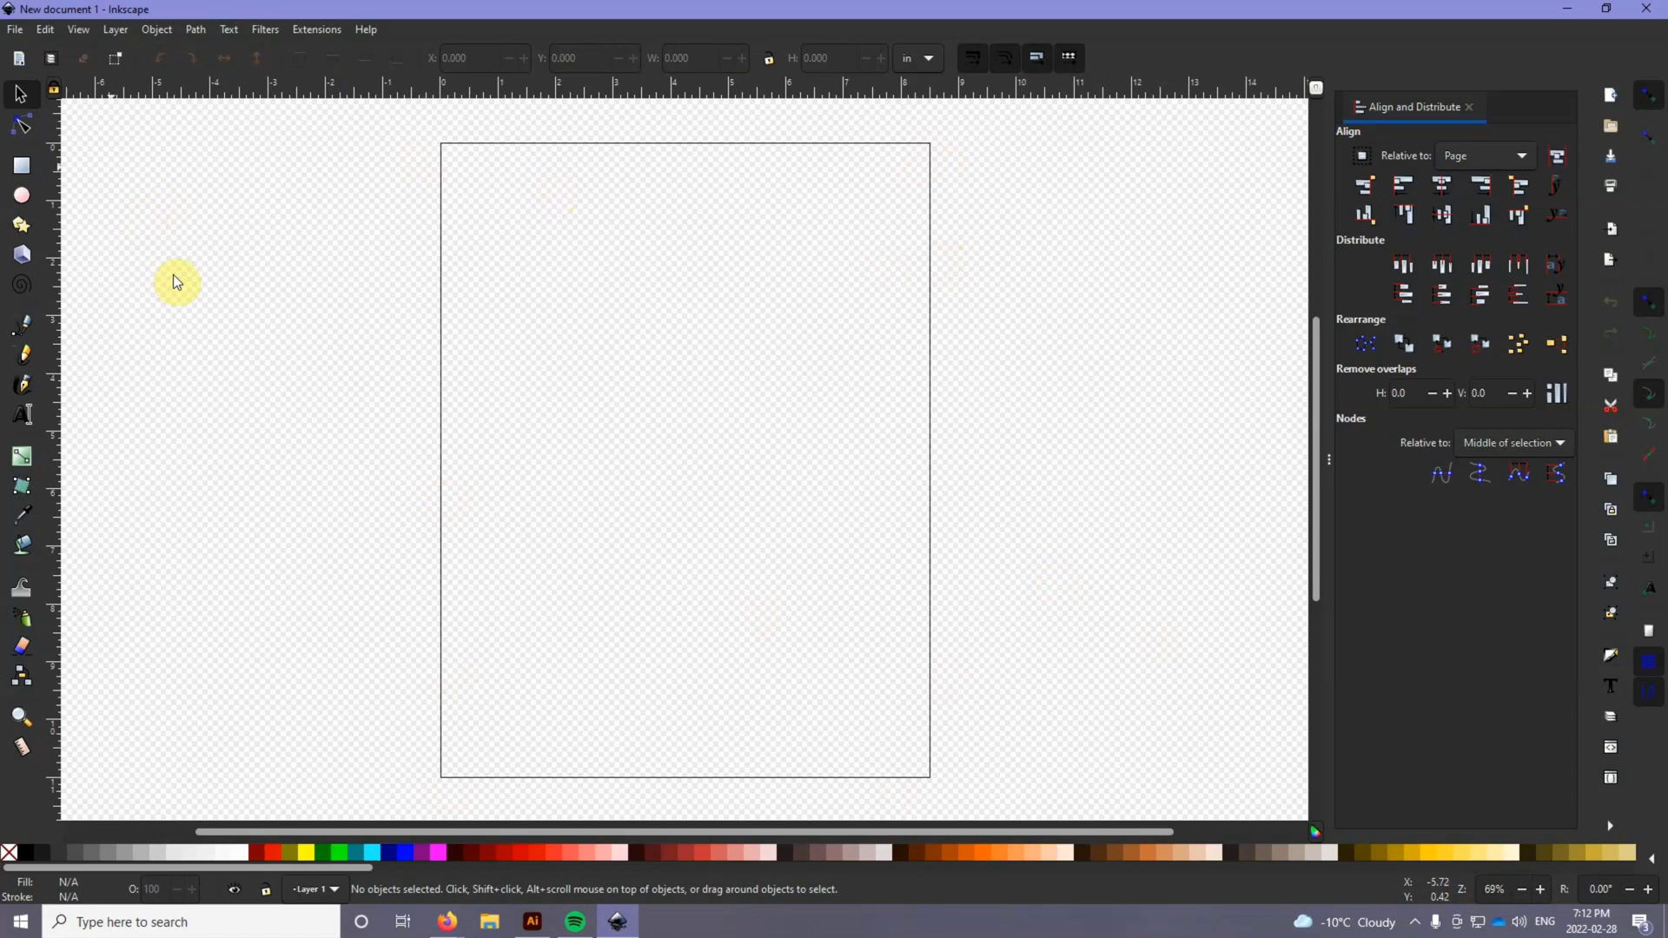
{"action": "left_click", "coordinate": [13, 33]}
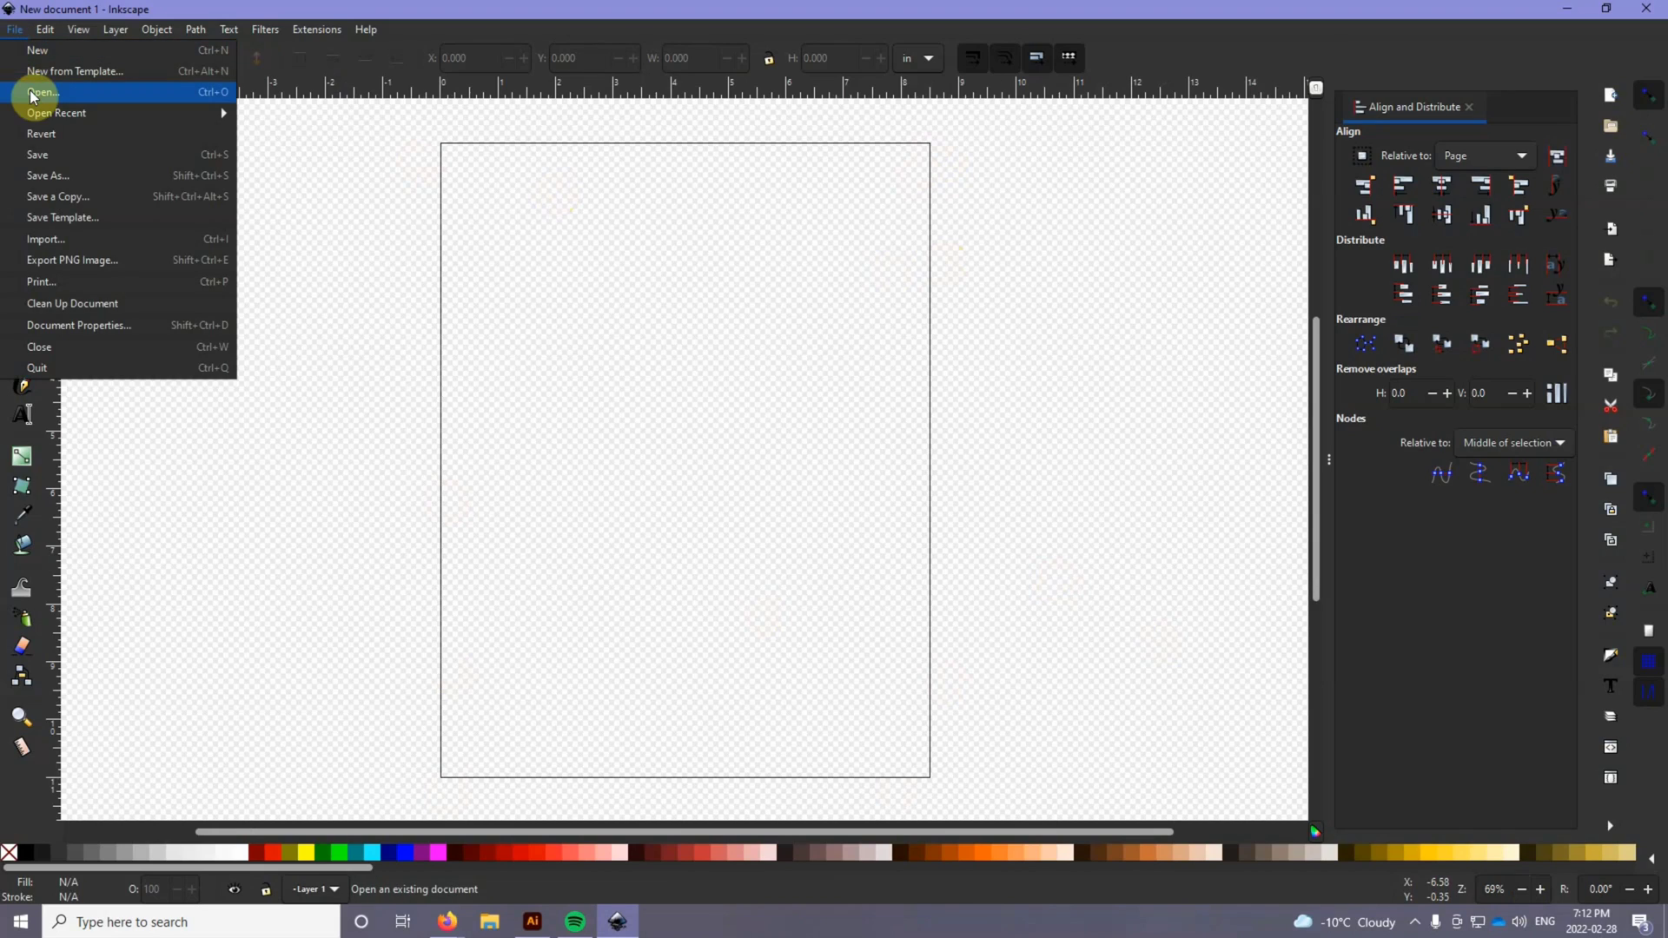
- Import the Camping Advice - Tumbler image and drag it onto the letter page
{"action": "left_click", "coordinate": [55, 240]}
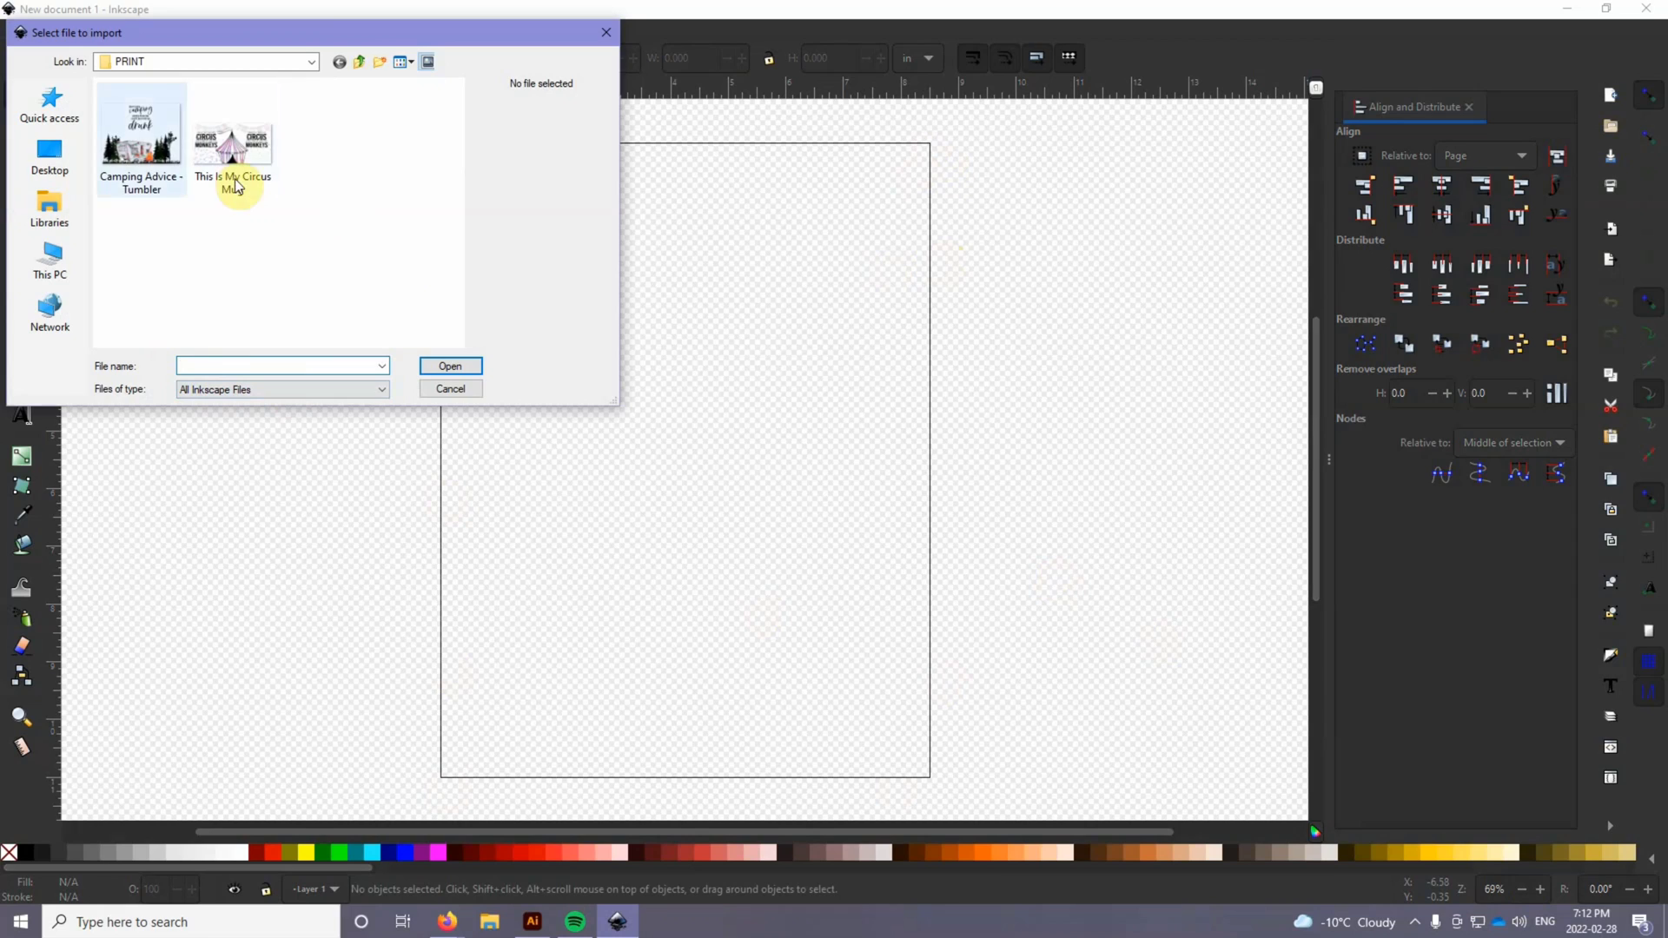
{"action": "left_click", "coordinate": [141, 160]}
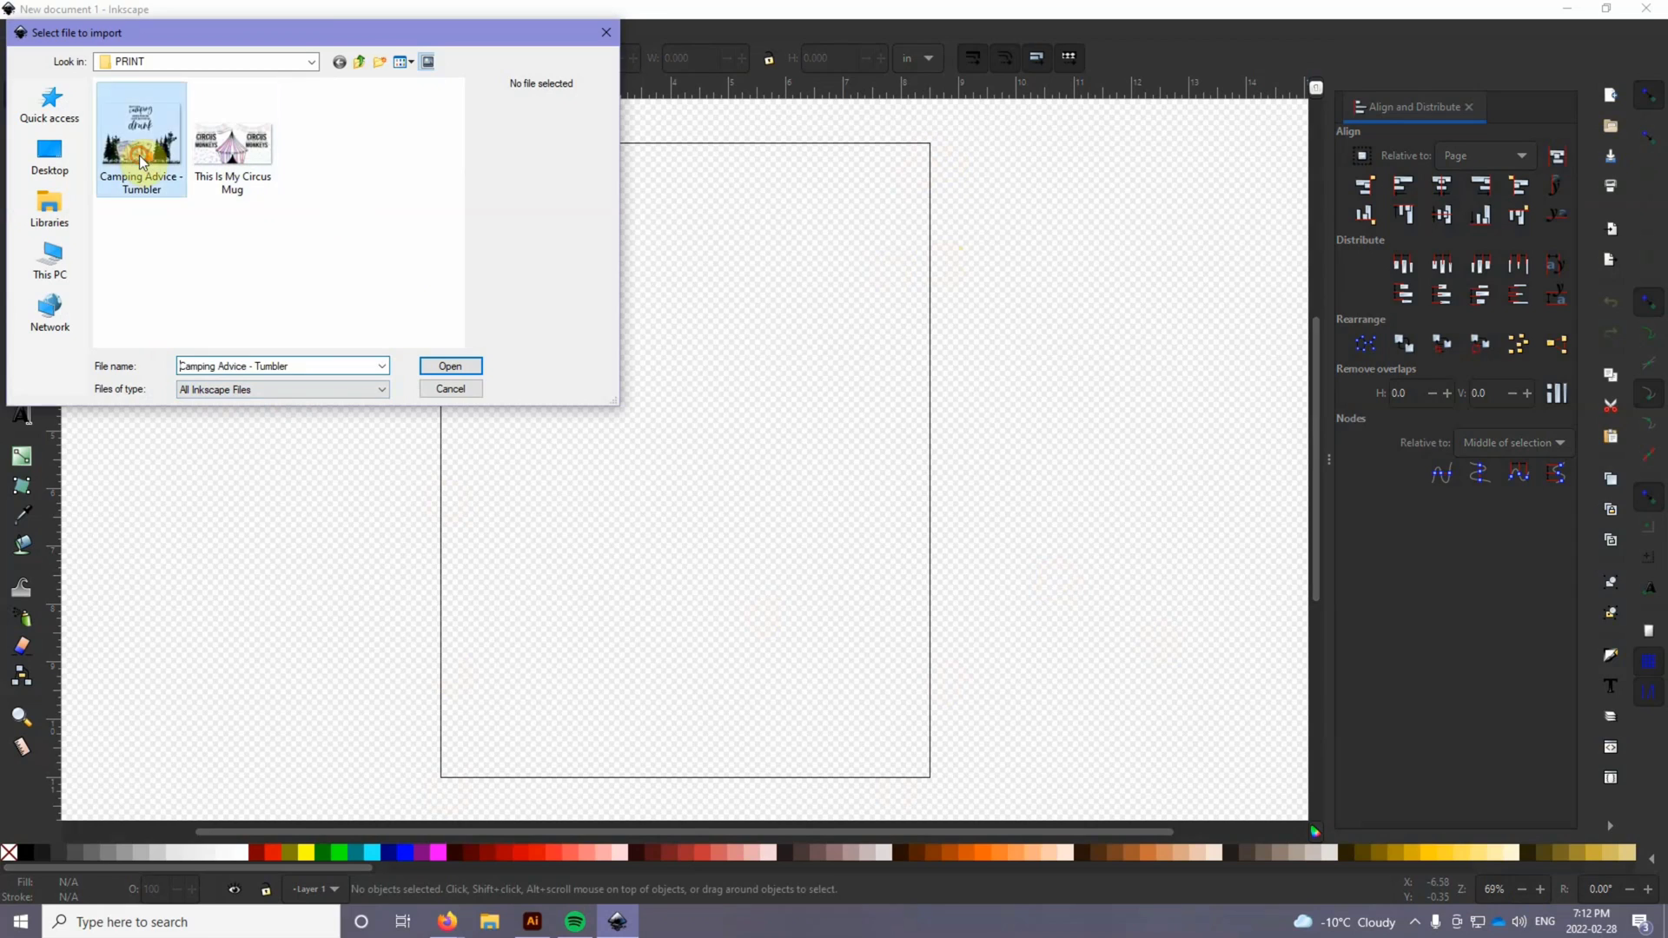
{"action": "left_click", "coordinate": [452, 366]}
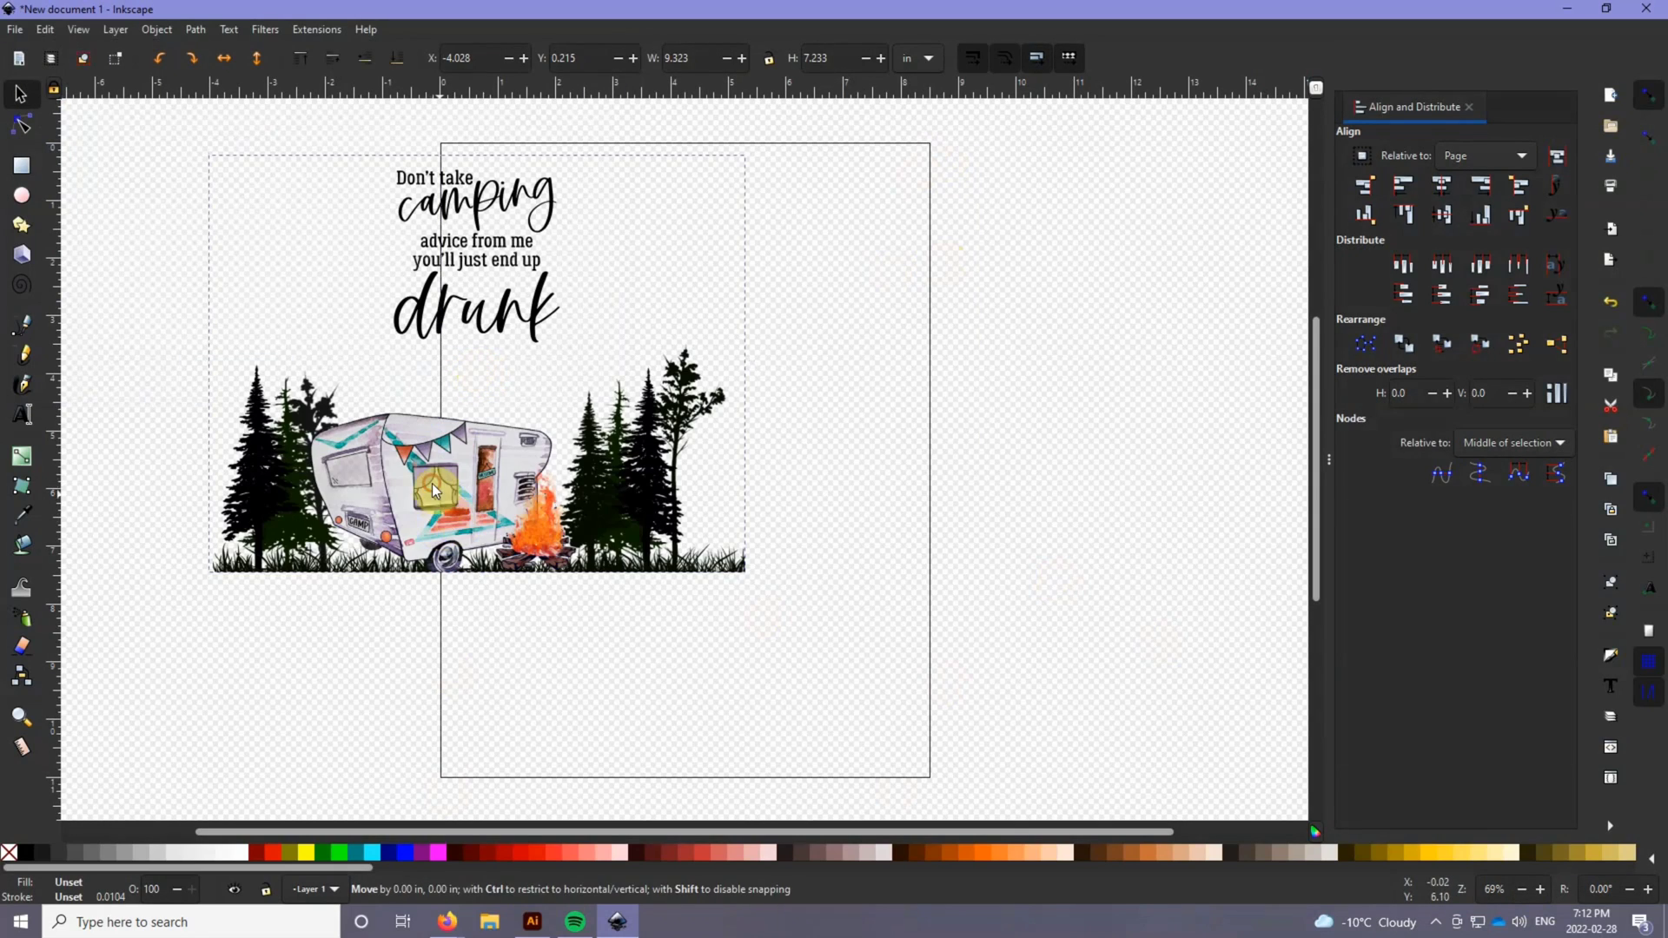
{"action": "left_click_drag", "start_coordinate": [441, 501], "coordinate": [650, 561]}
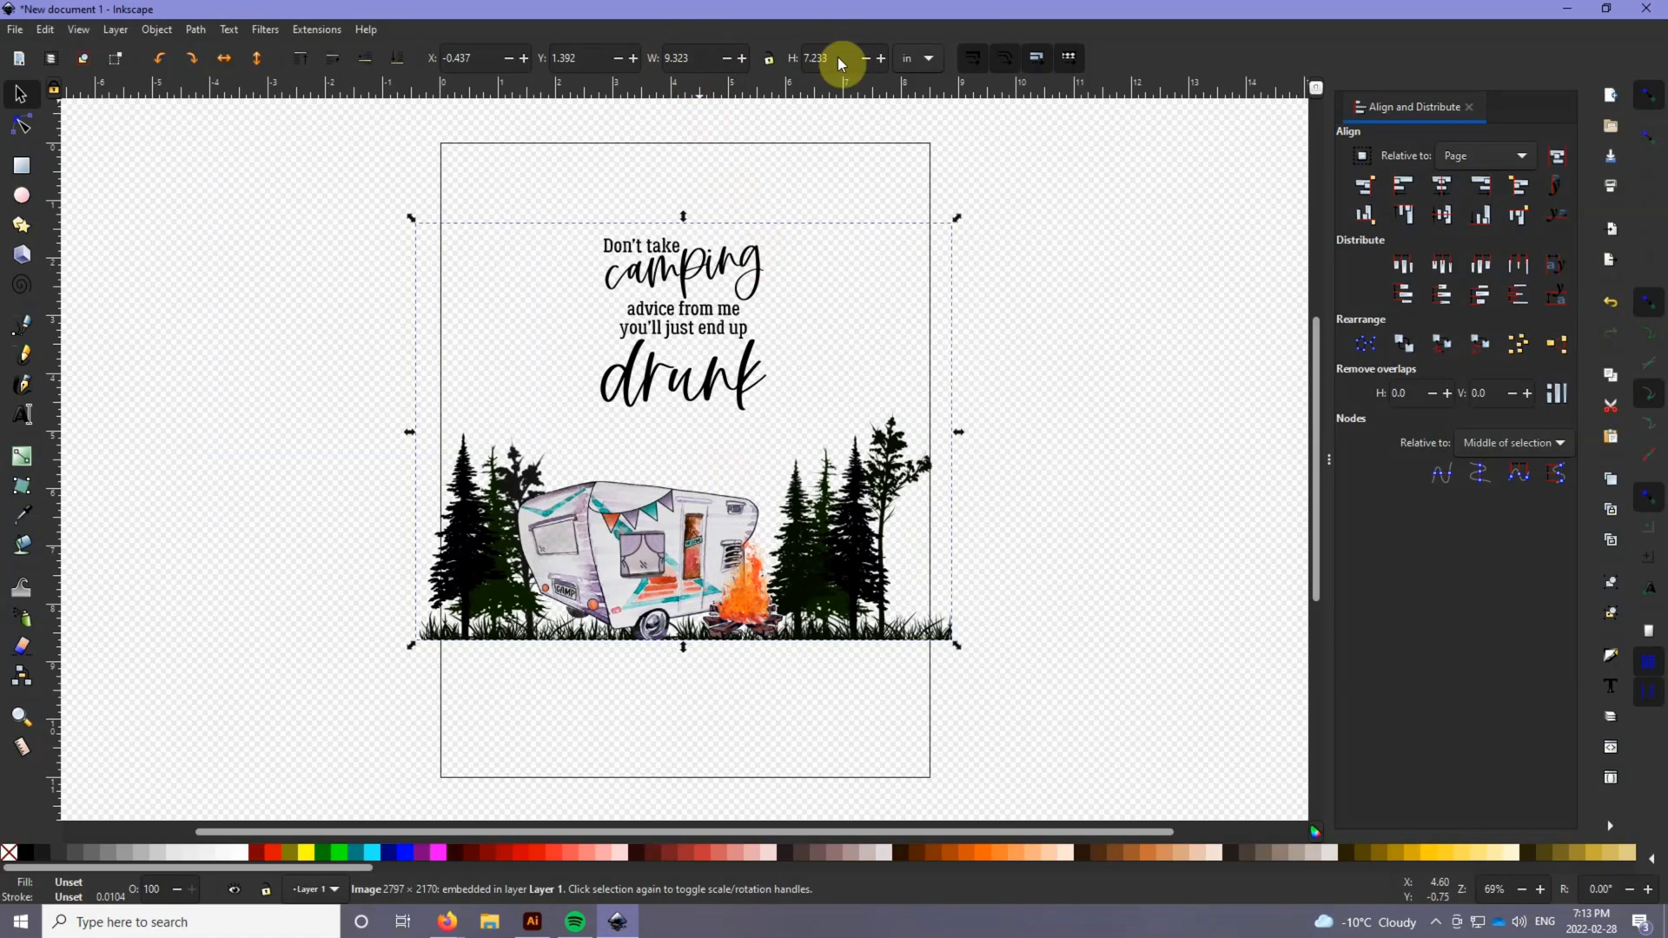
- Keep inches as the unit, try a 15 in width, then undo it
{"action": "left_click", "coordinate": [930, 63]}
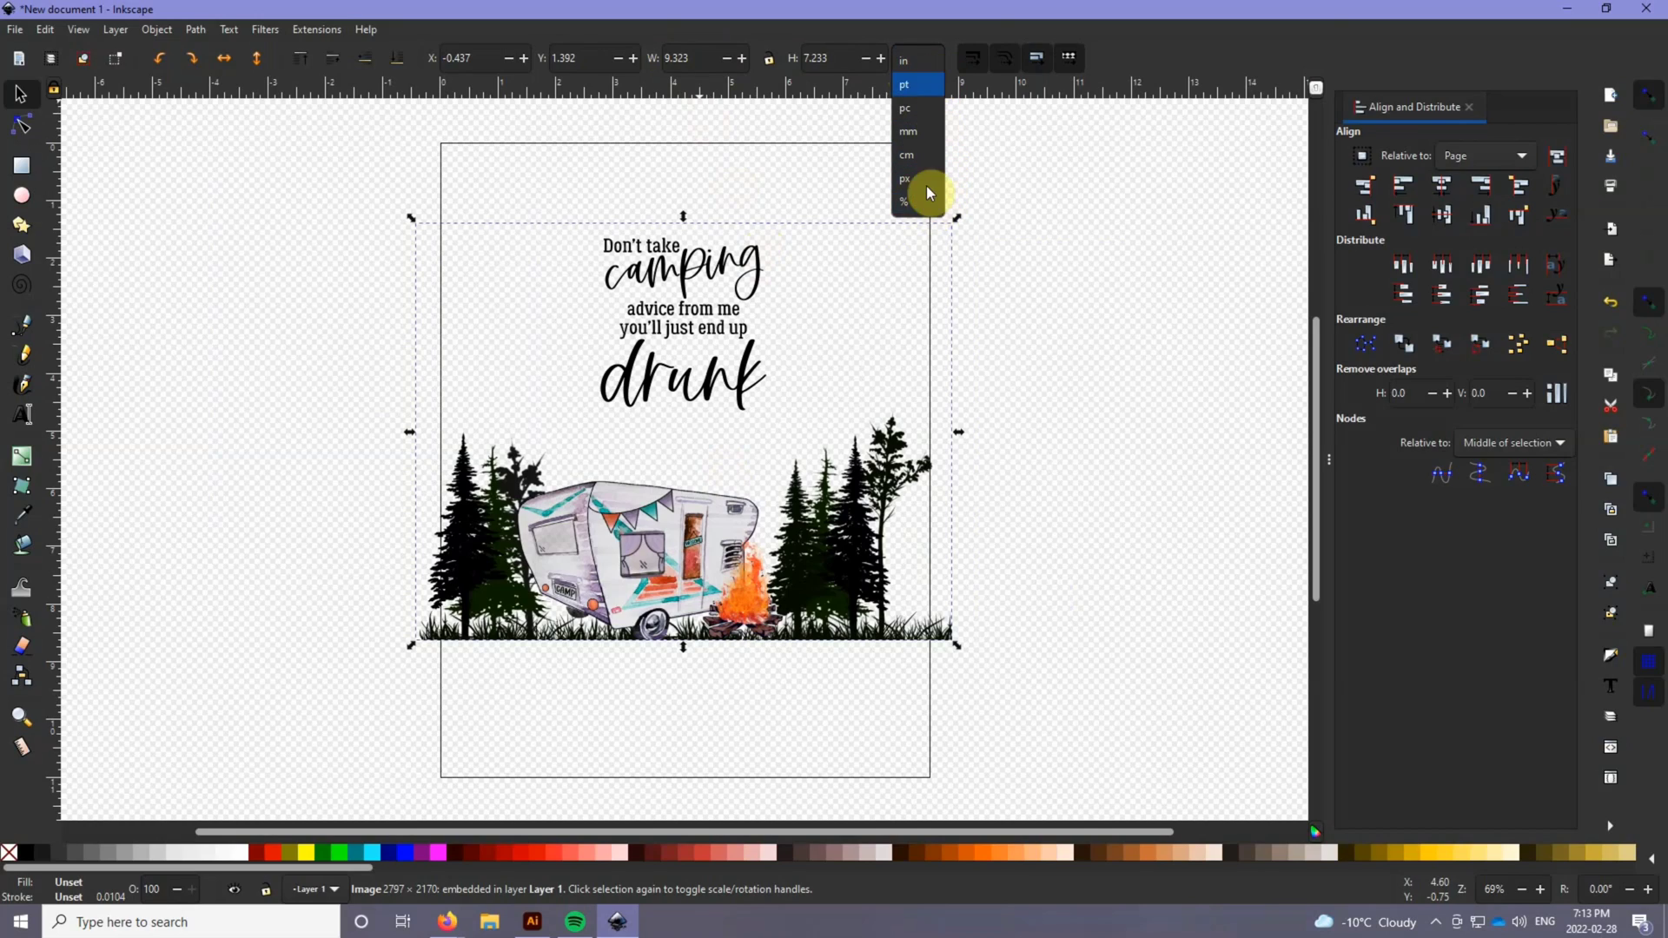
{"action": "left_click", "coordinate": [912, 61]}
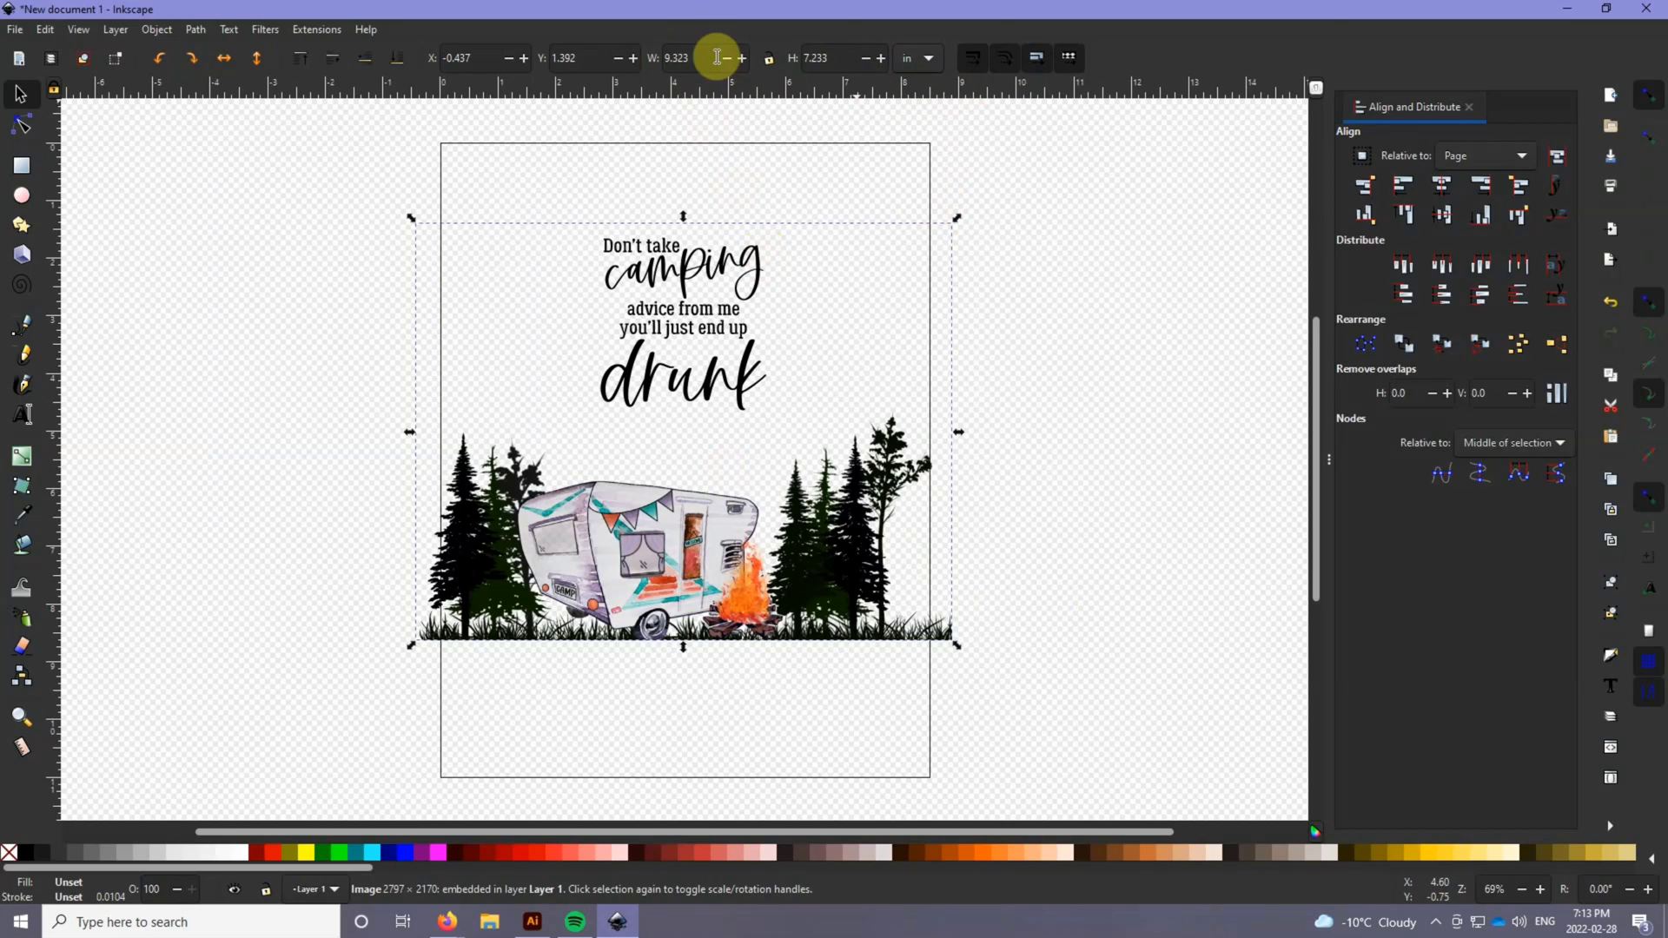
{"action": "left_click", "coordinate": [688, 58]}
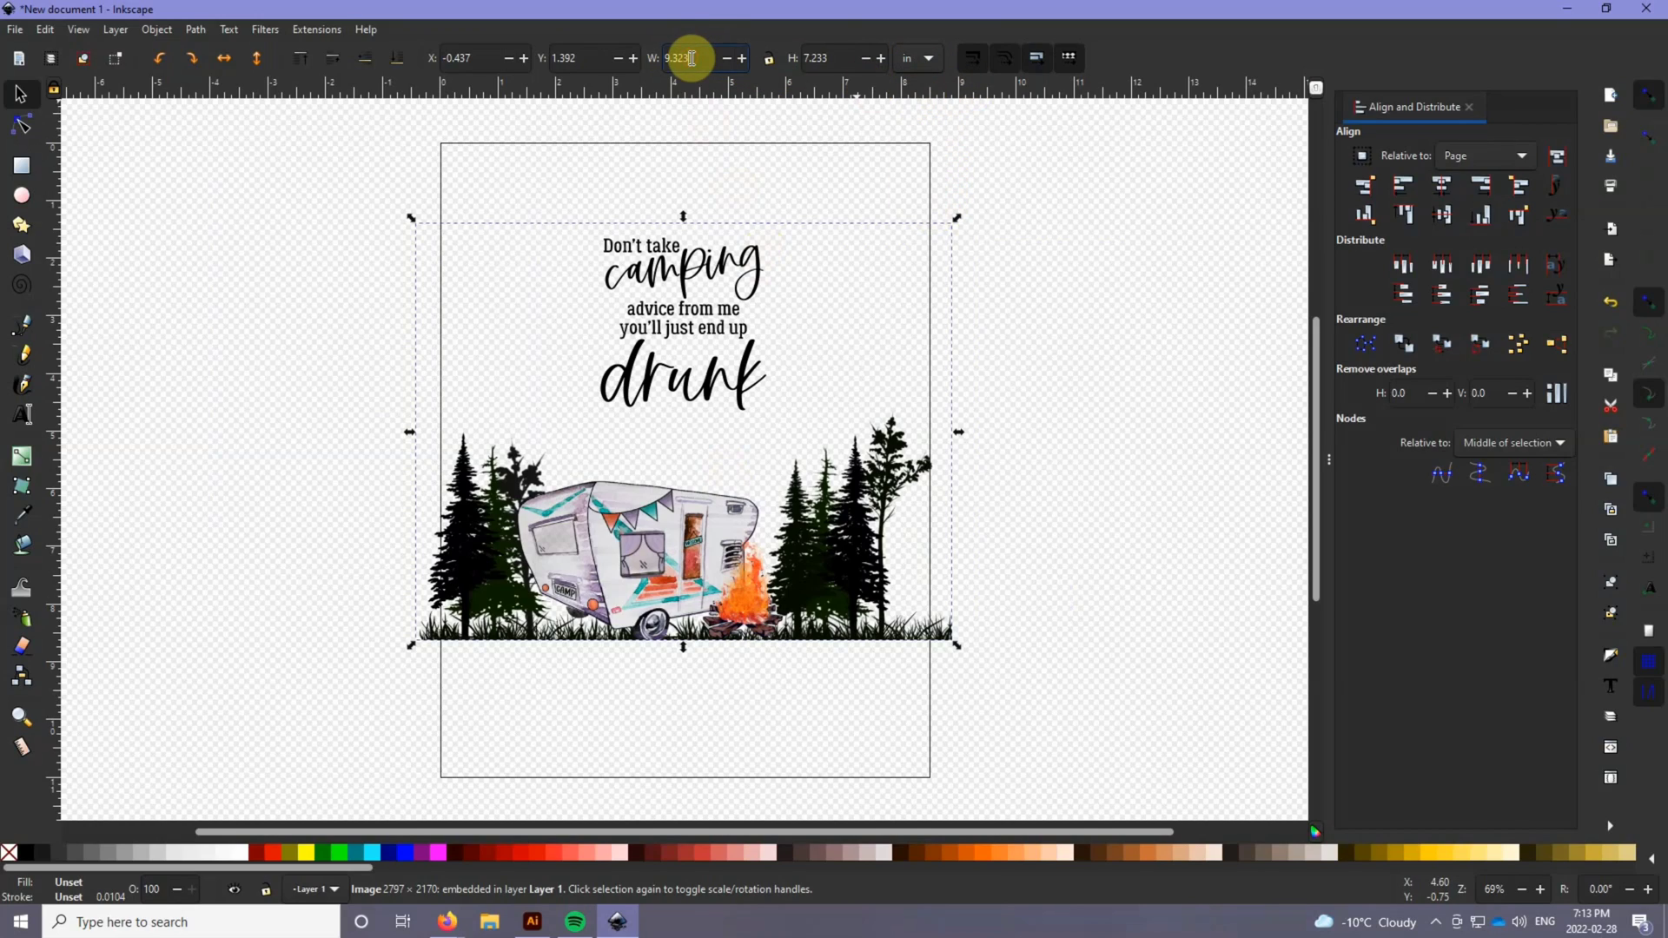
{"action": "left_click", "coordinate": [770, 63]}
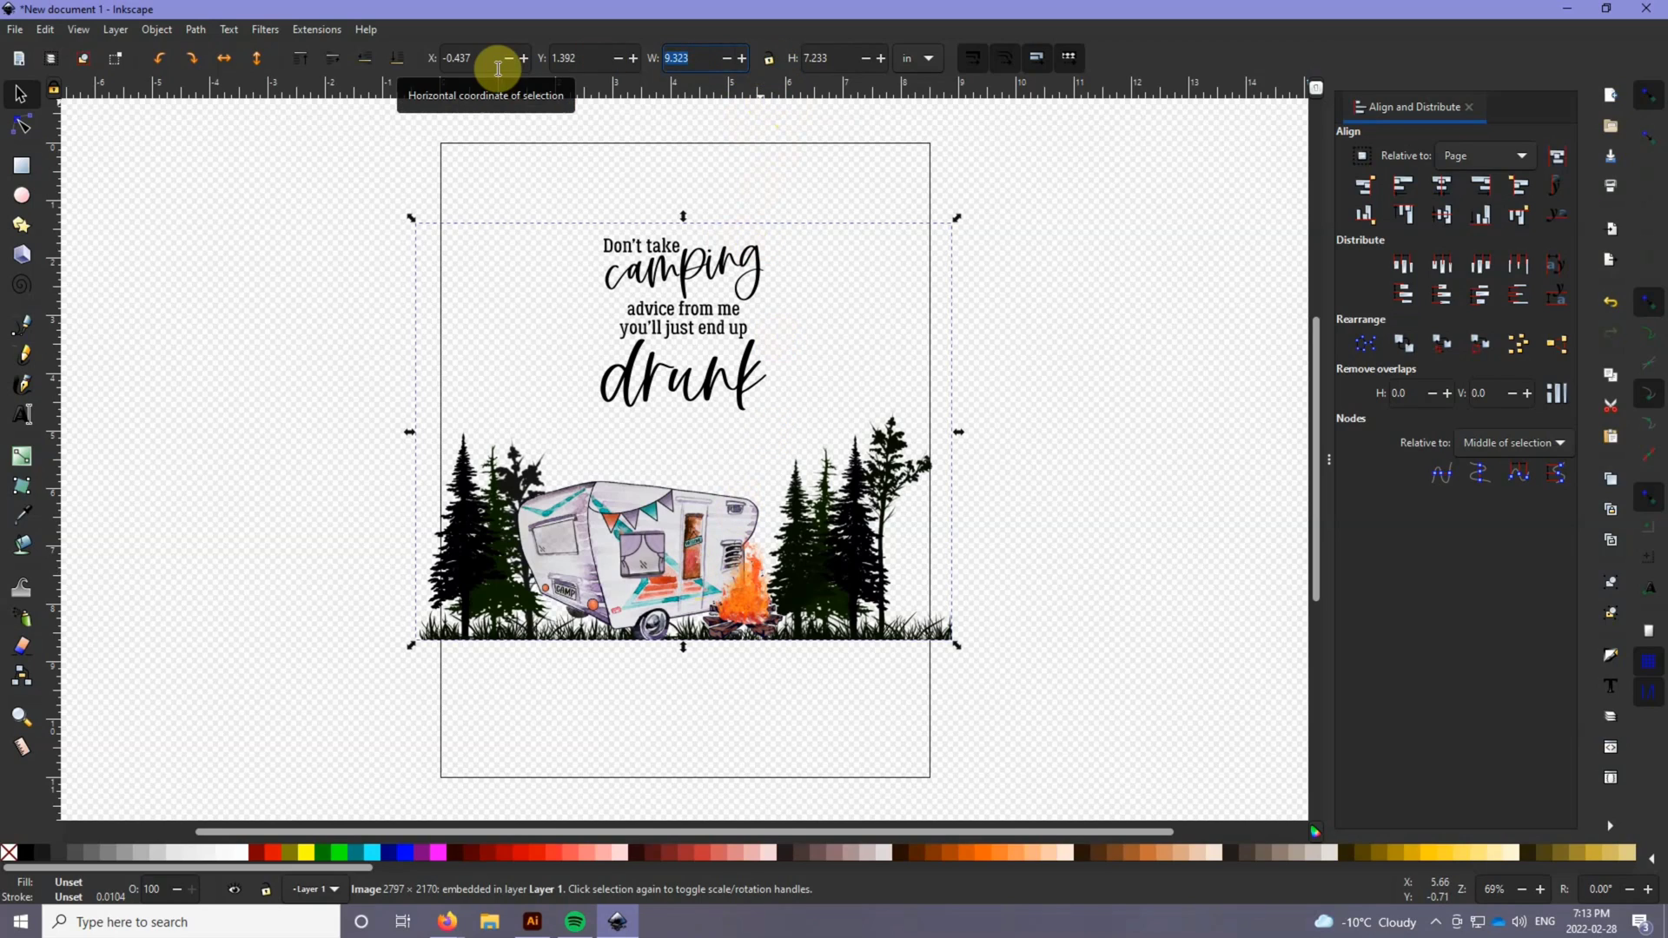
{"action": "key", "text": "BackSpace"}
{"action": "key", "text": "BackSpace"}
{"action": "key", "text": "BackSpace"}
{"action": "key", "text": "BackSpace"}
{"action": "key", "text": "BackSpace"}
{"action": "type", "text": "15"}
{"action": "key", "text": "Return"}
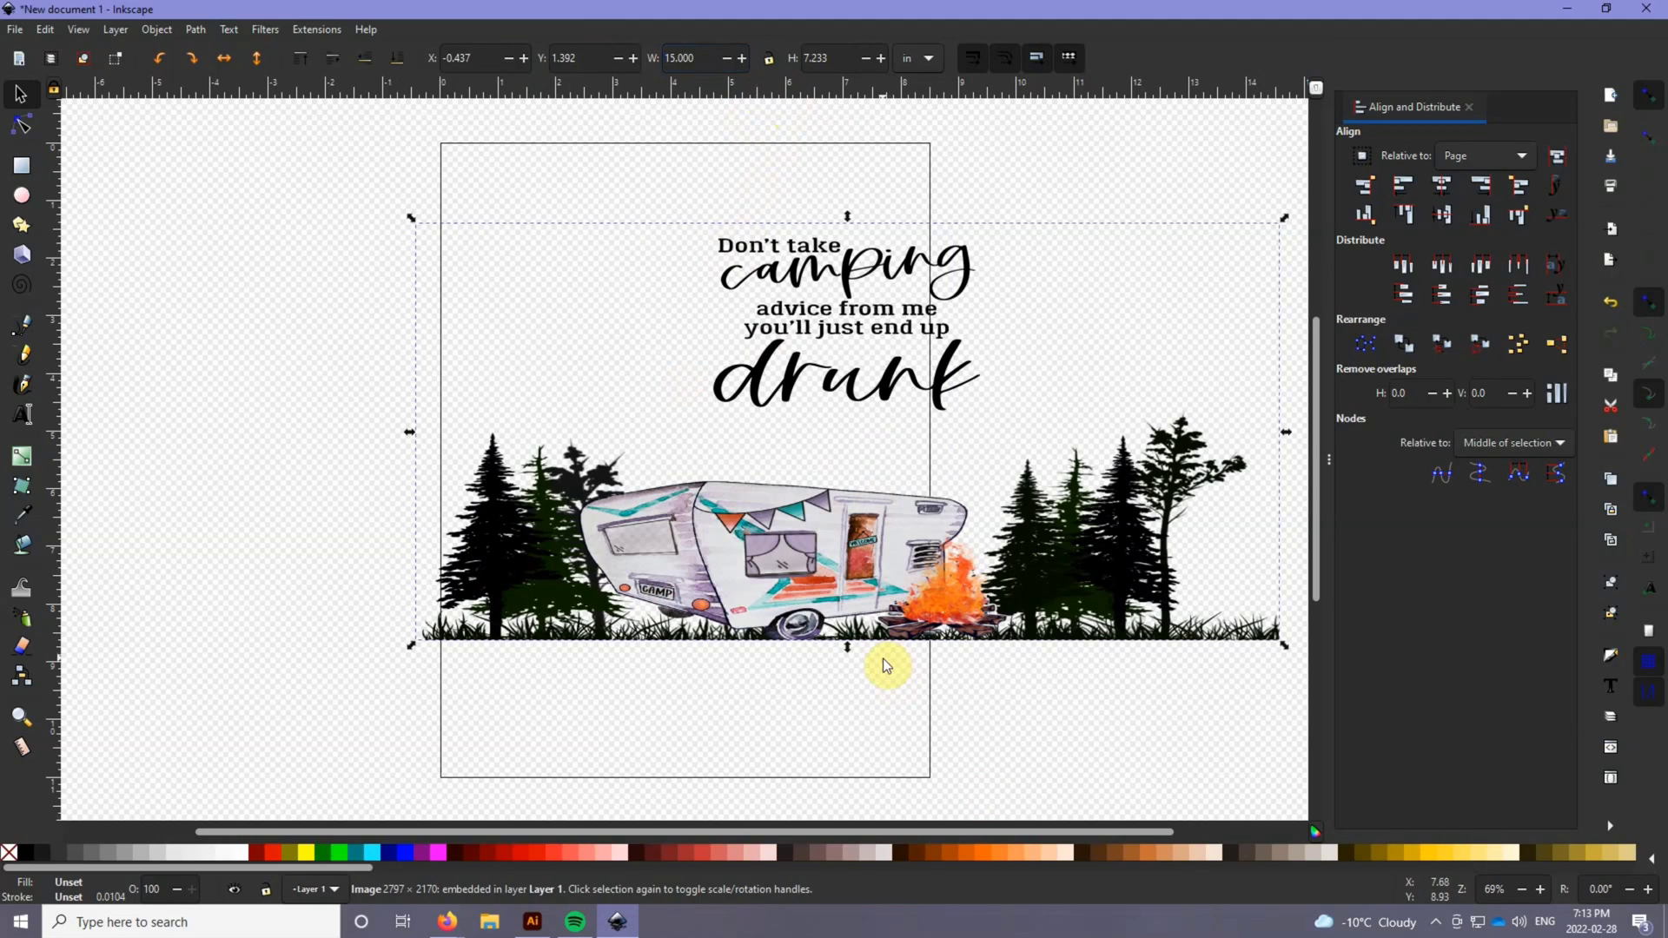
{"action": "key", "text": "ctrl+z"}
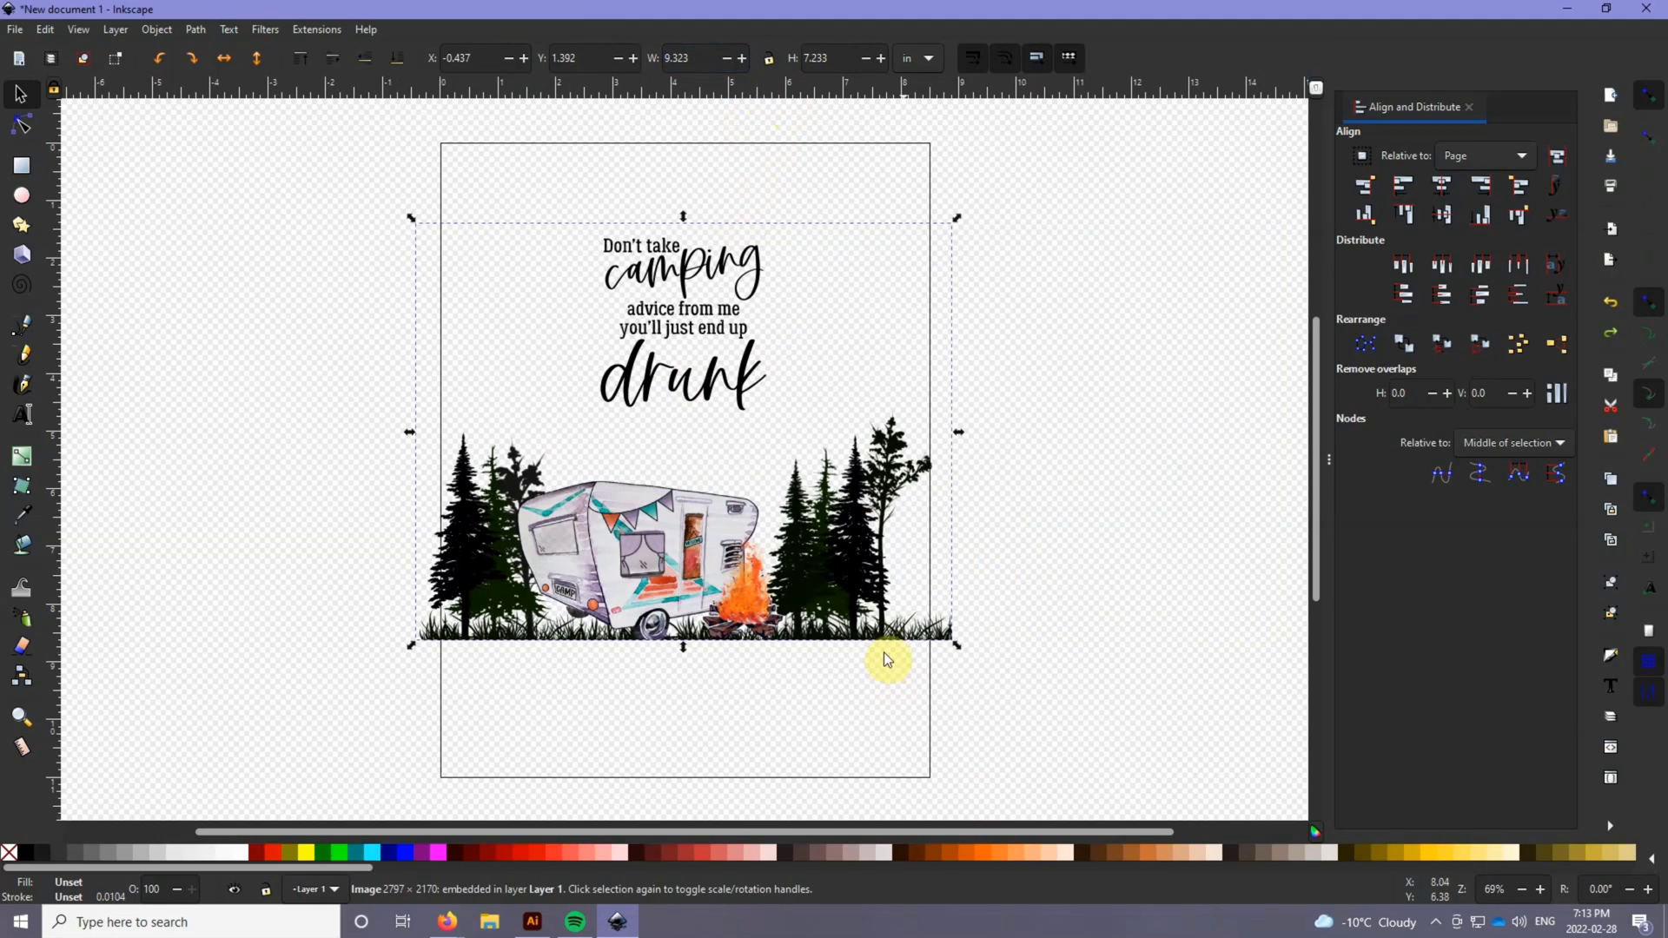
- With the W/H lock on, set the width to 9.300 in, making it 7.215 in tall
{"action": "left_click", "coordinate": [769, 59]}
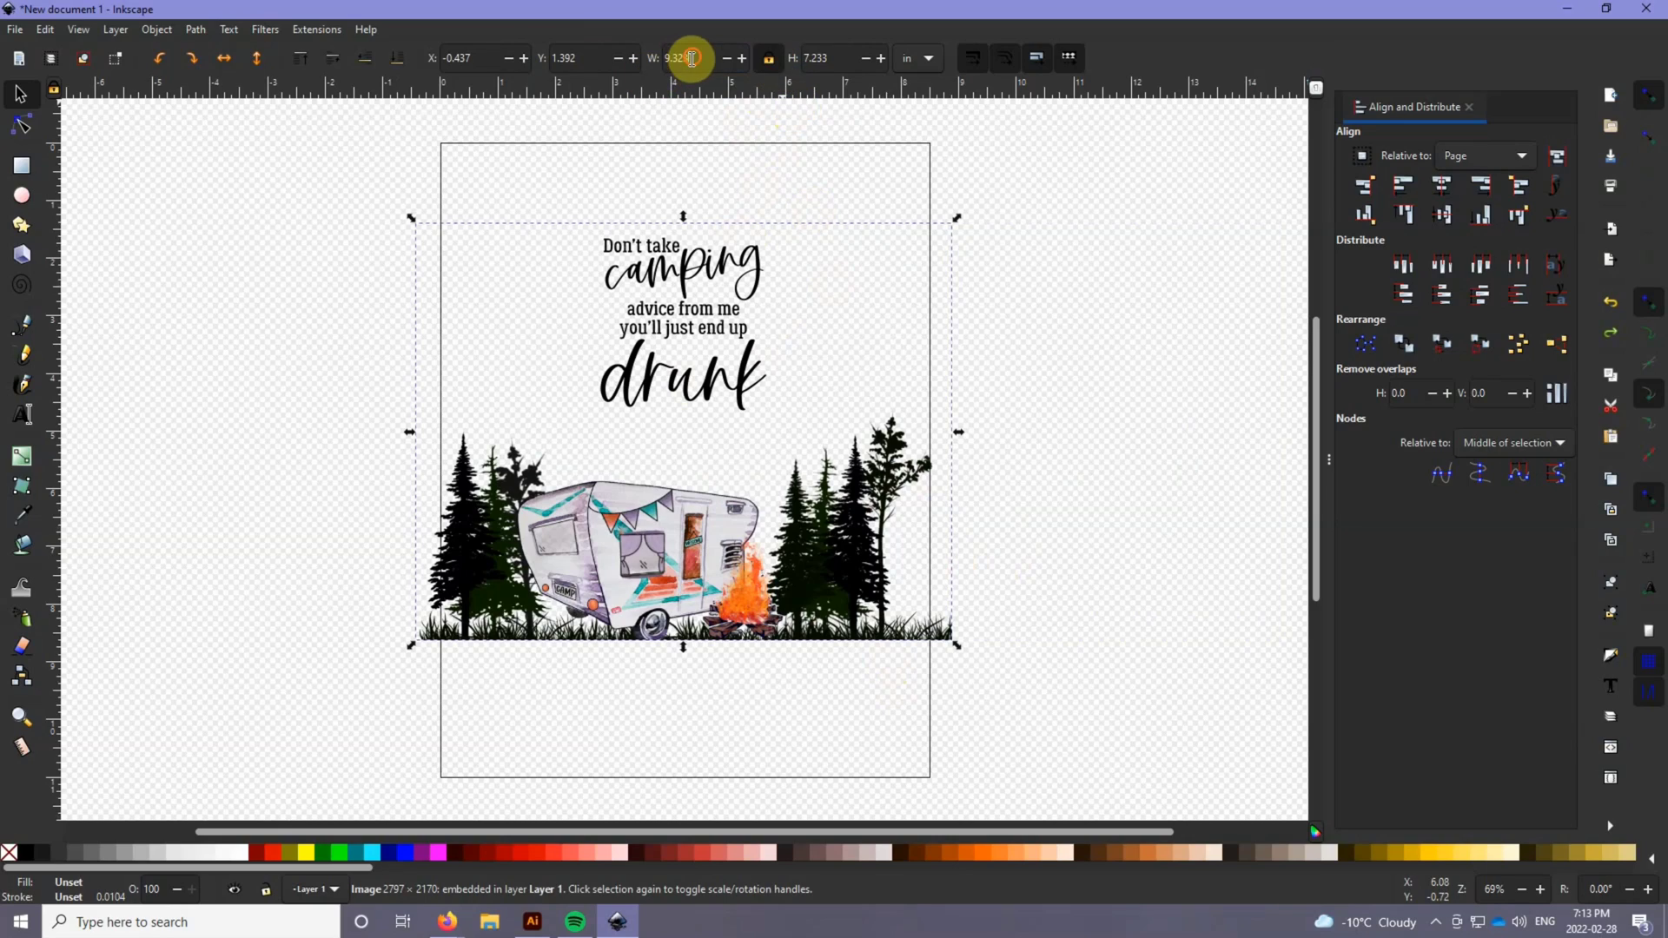
{"action": "left_click", "coordinate": [688, 58]}
{"action": "key", "text": "BackSpace"}
{"action": "key", "text": "BackSpace"}
{"action": "key", "text": "Return"}
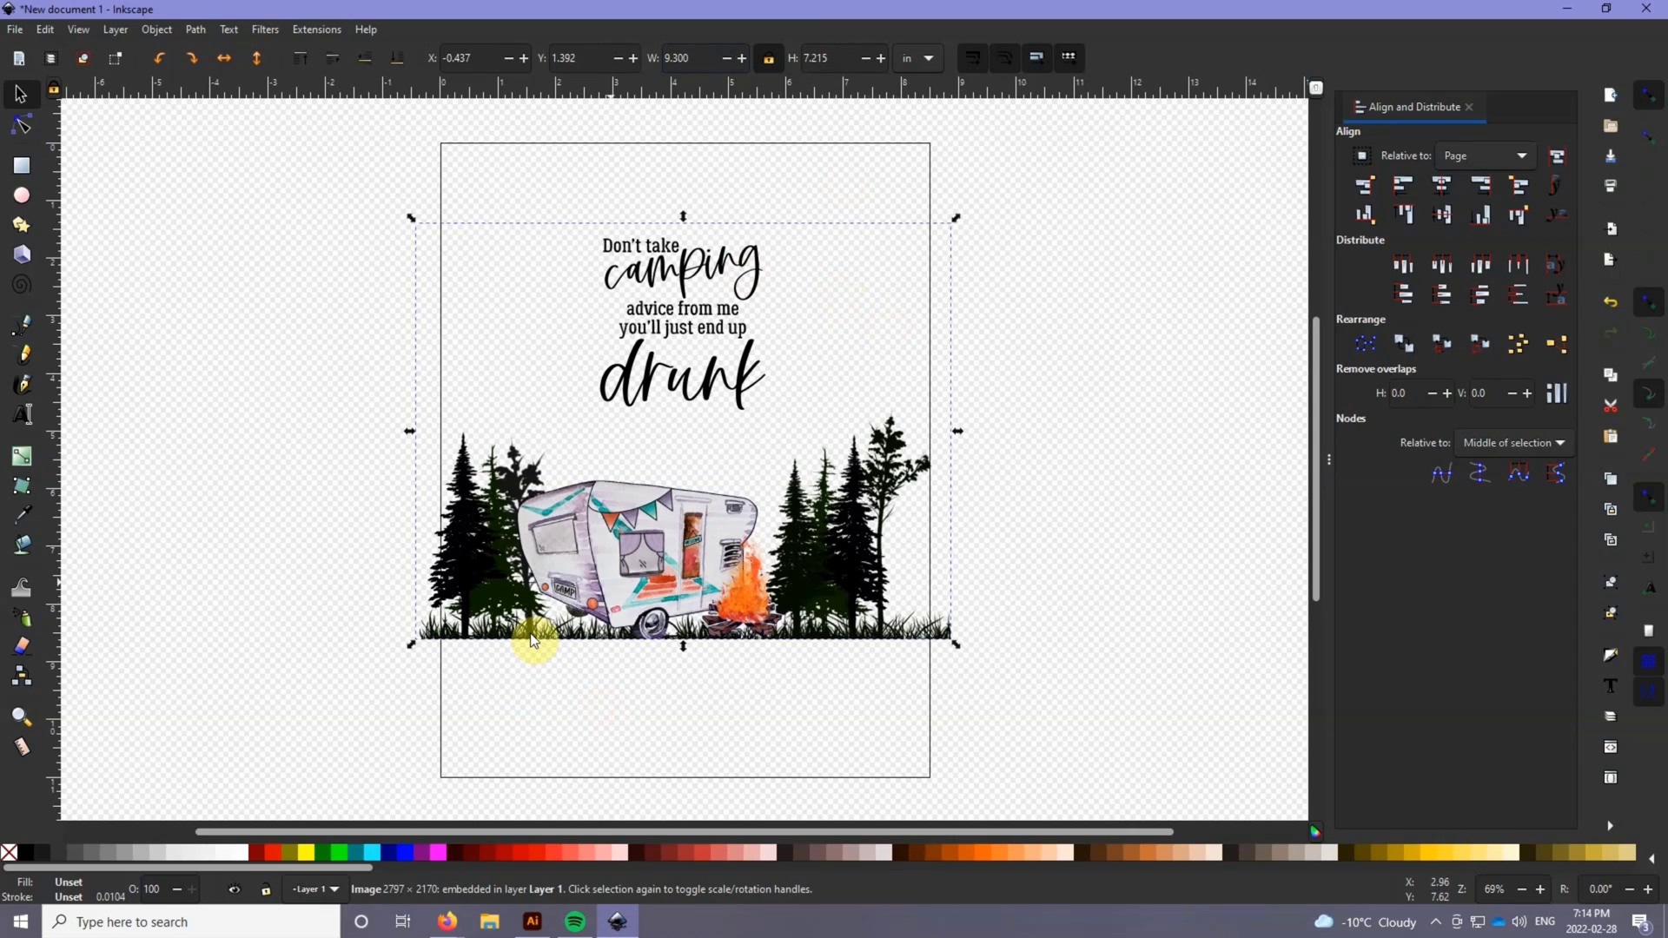
- Rotate the camping image 90° counter-clockwise and flip it vertically, keeping it on the page
{"action": "mouse_move", "coordinate": [614, 582]}
{"action": "left_mouse_down"}
{"action": "mouse_move", "coordinate": [671, 560]}
{"action": "mouse_move", "coordinate": [619, 571]}
{"action": "mouse_move", "coordinate": [622, 588]}
{"action": "left_mouse_up"}
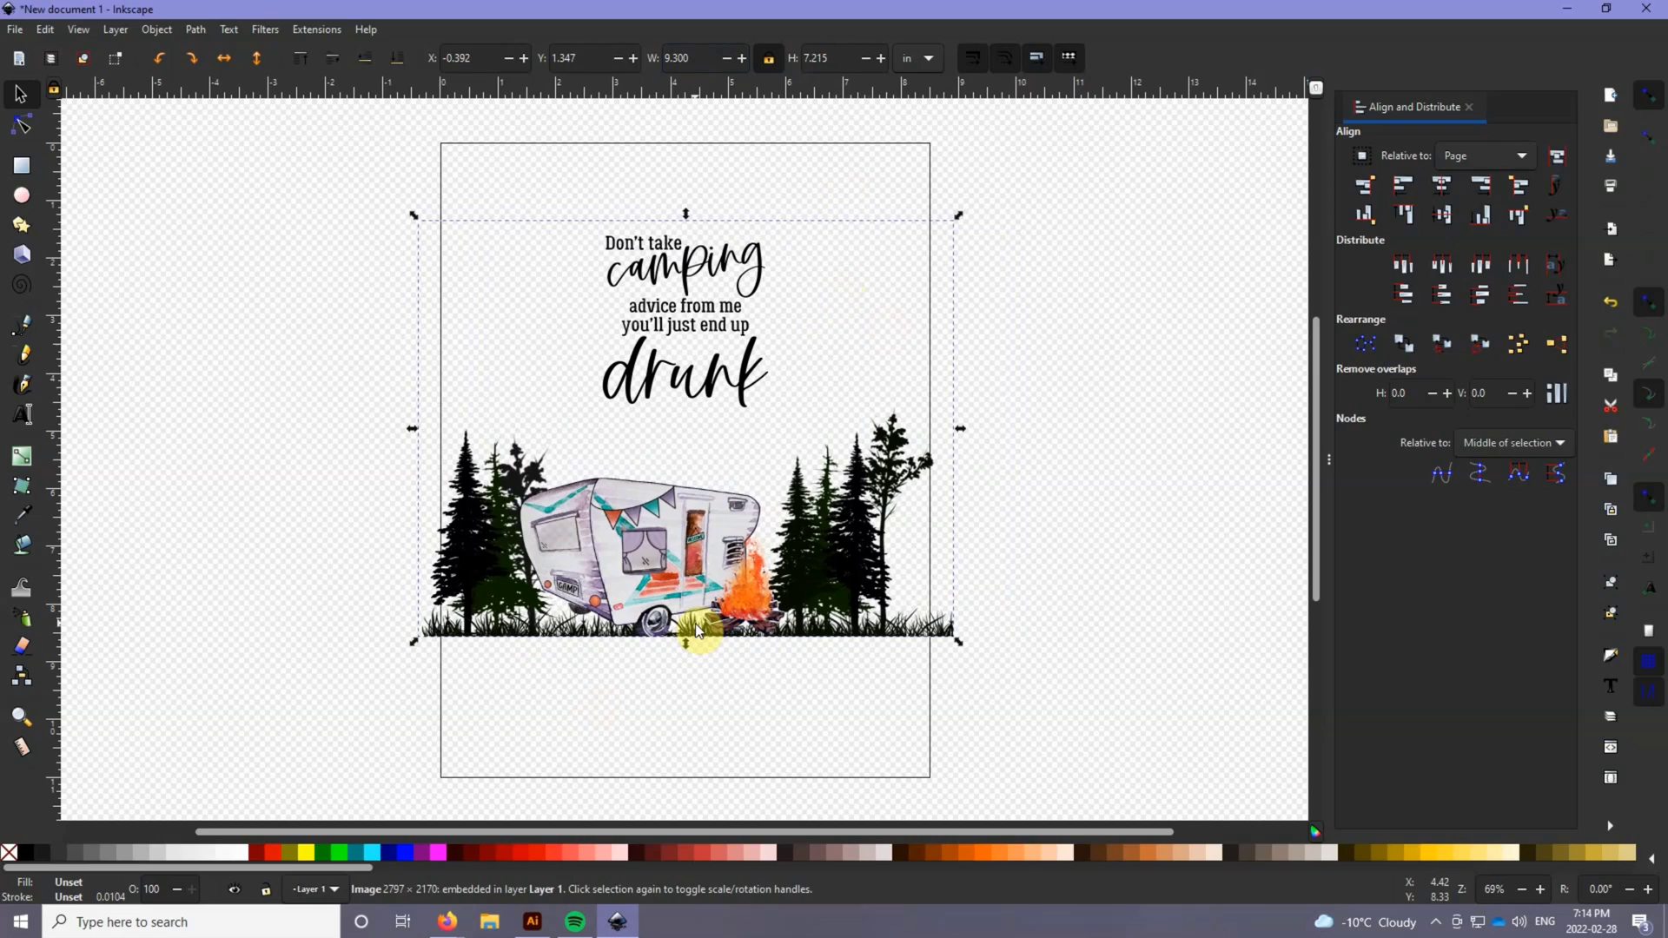
{"action": "left_click", "coordinate": [158, 59]}
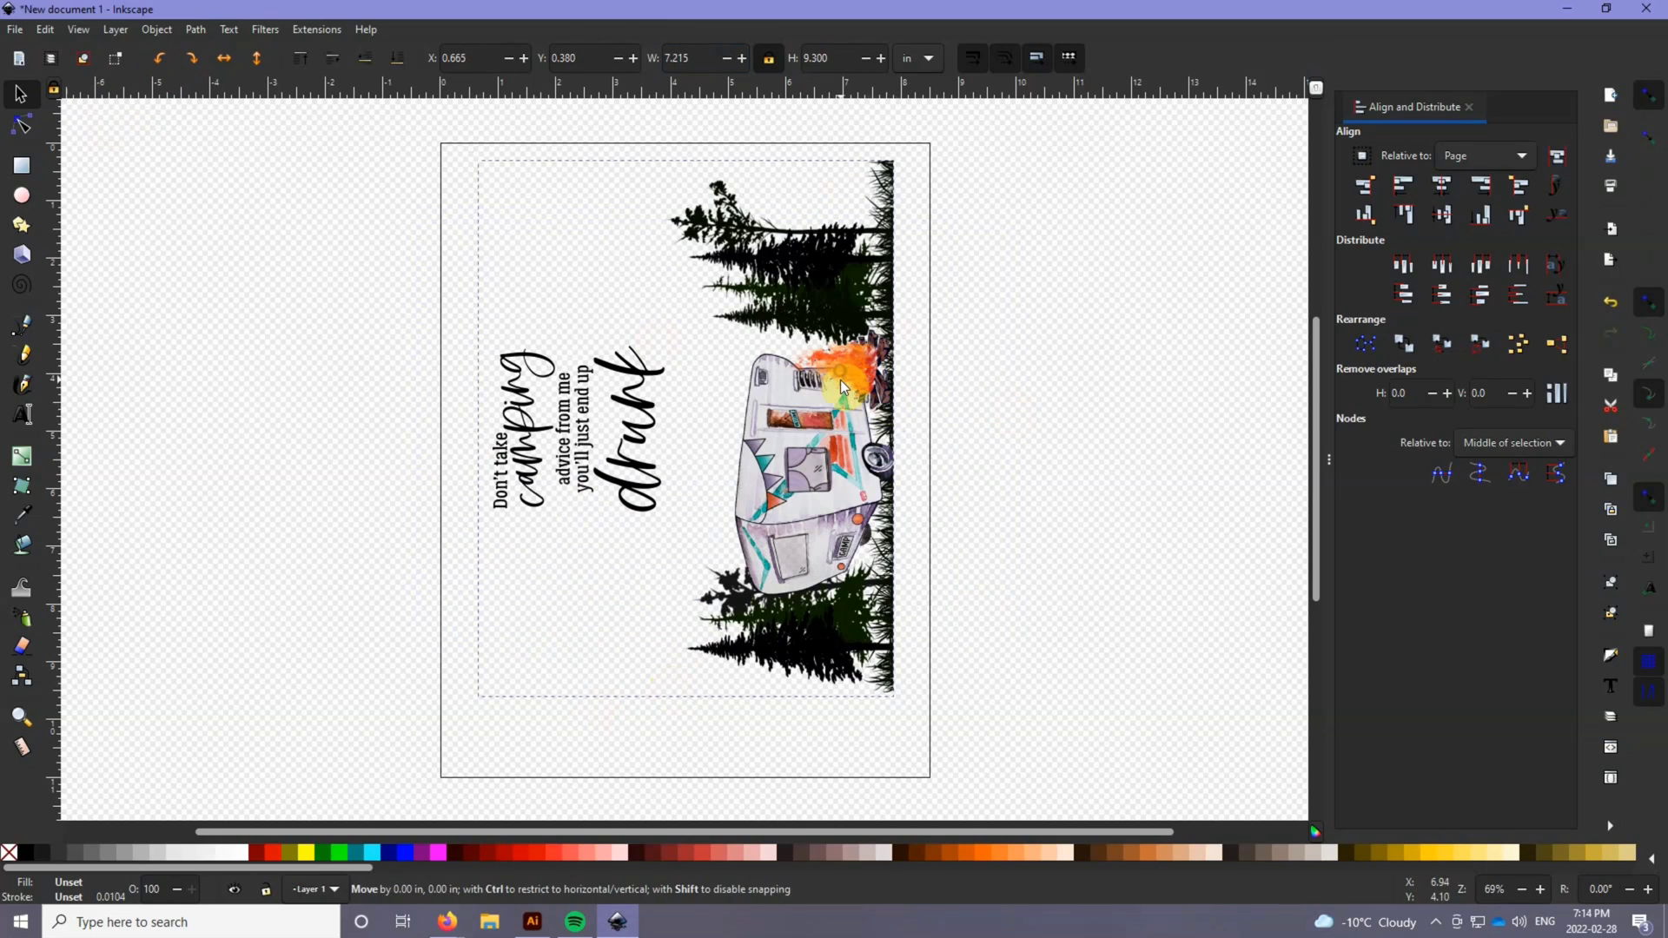
{"action": "left_click_drag", "start_coordinate": [841, 379], "coordinate": [849, 415]}
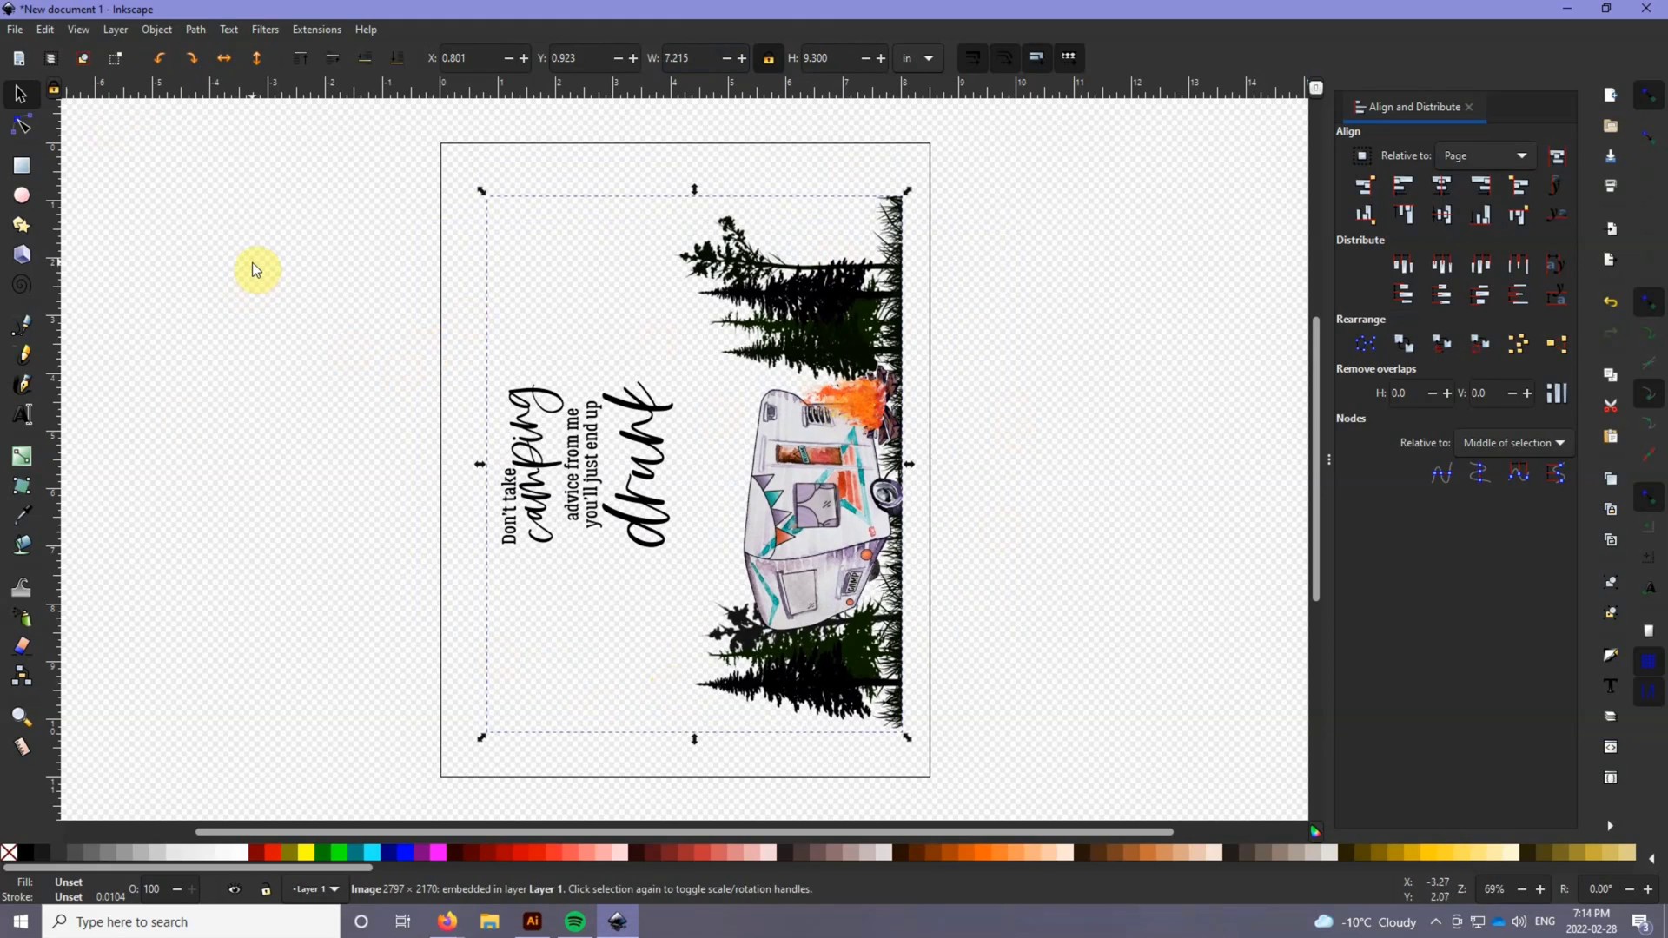
{"action": "left_click", "coordinate": [258, 60]}
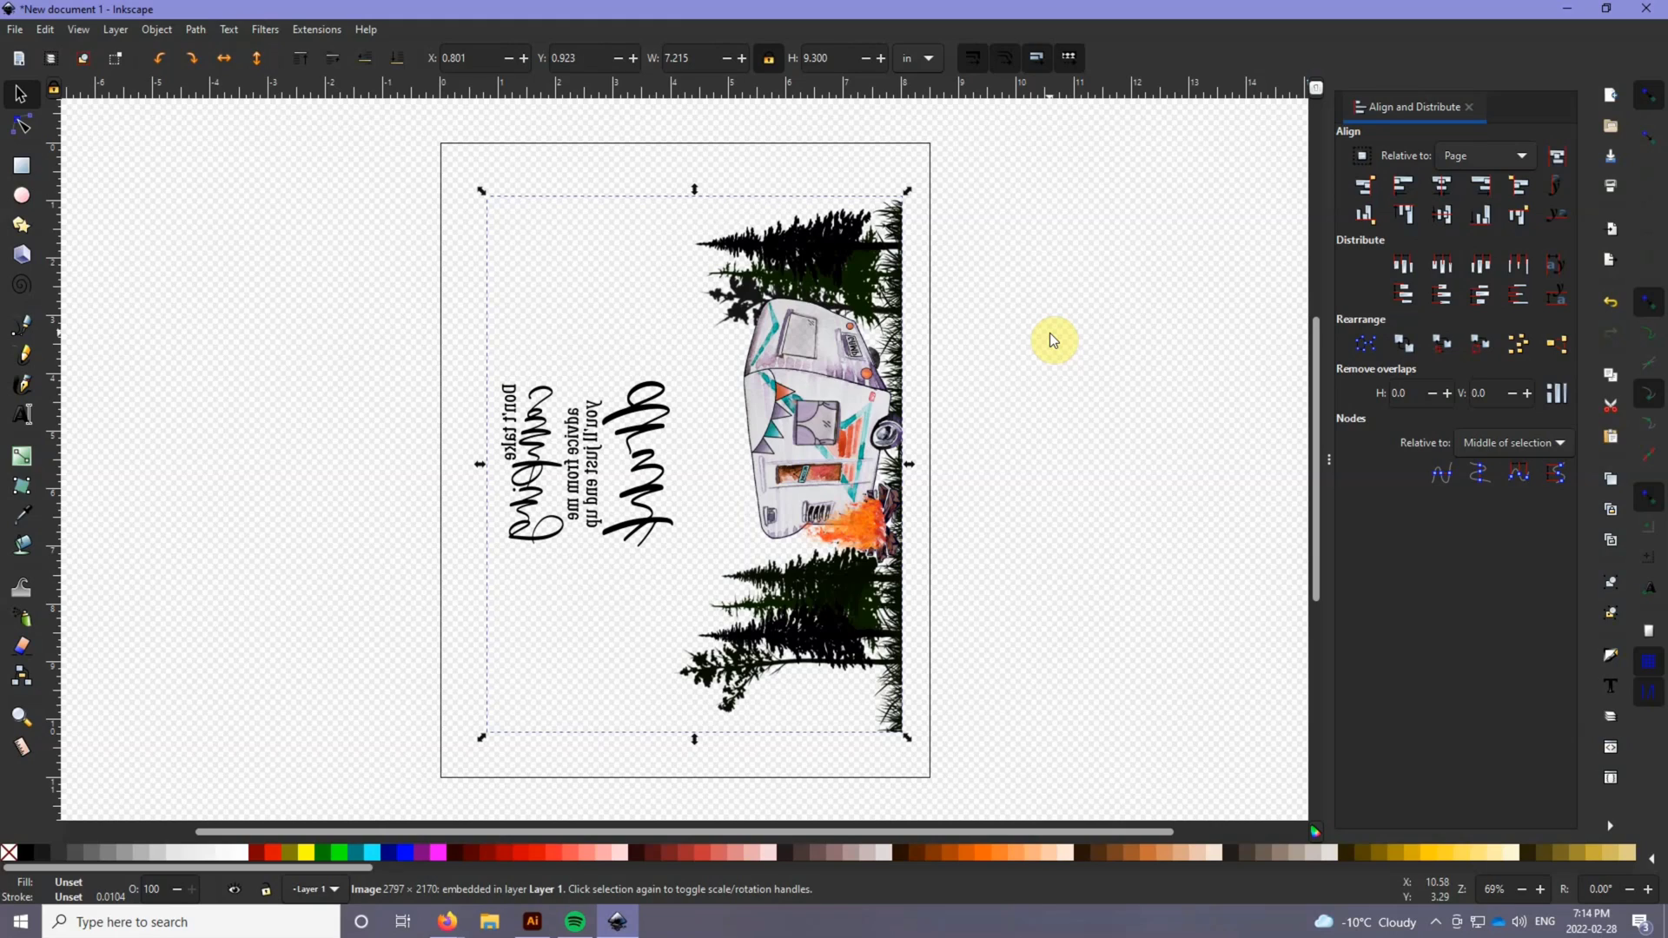
- Use Align and Distribute relative to Page to center the mirrored image on both axes
{"action": "left_click", "coordinate": [158, 31]}
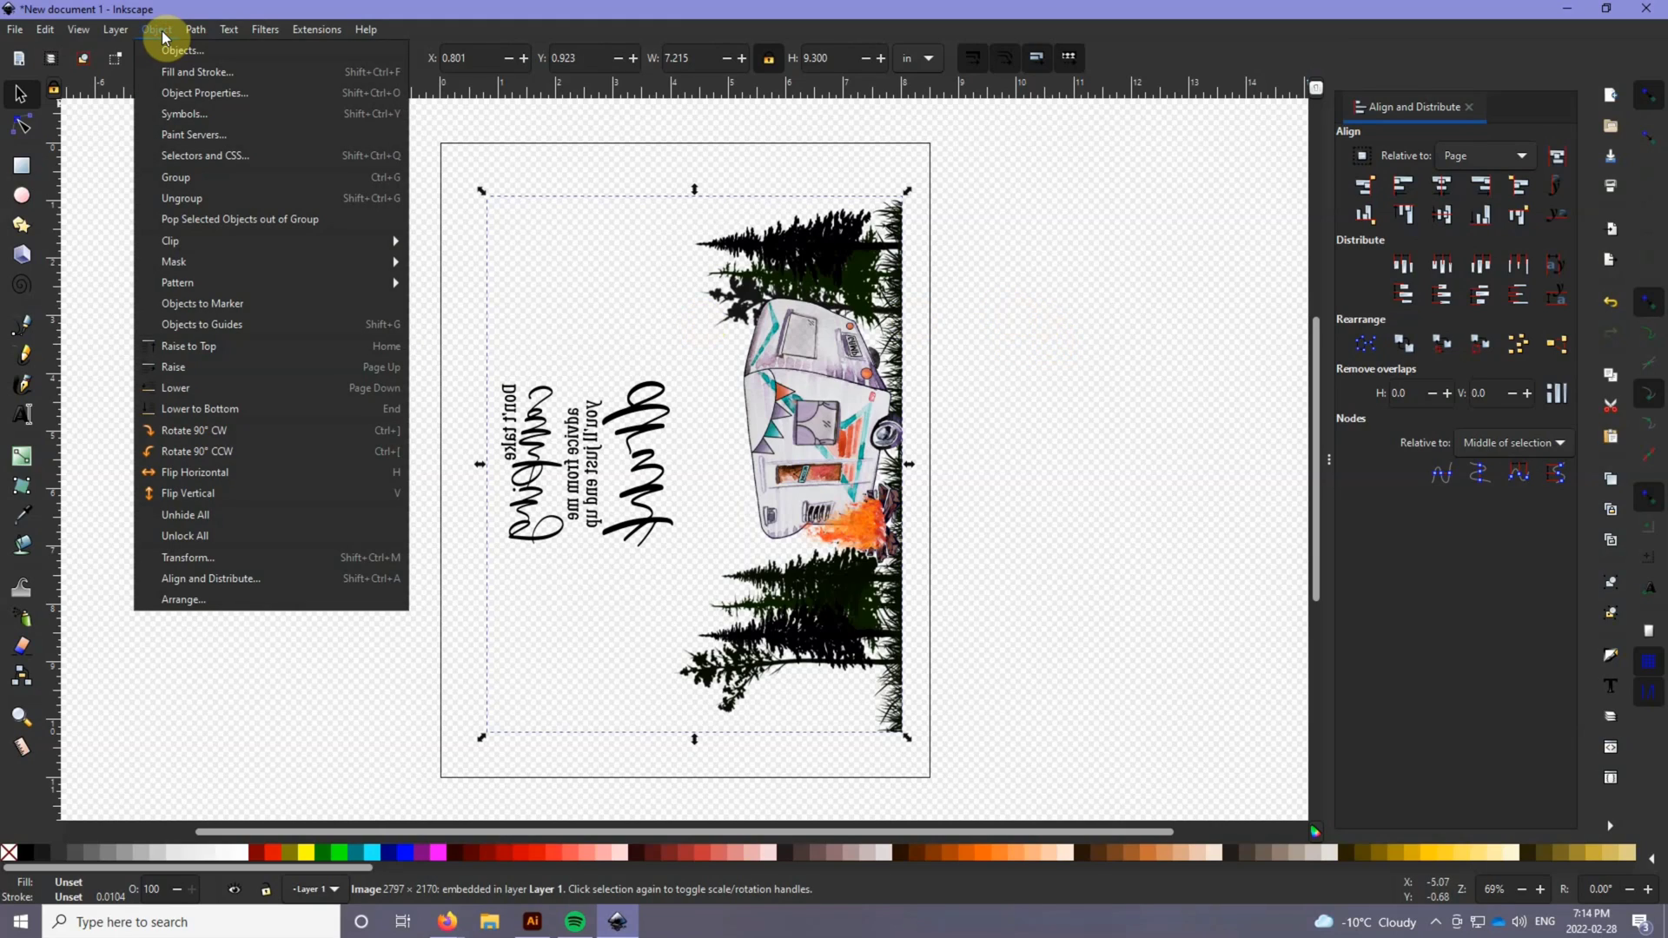
{"action": "left_click", "coordinate": [233, 578]}
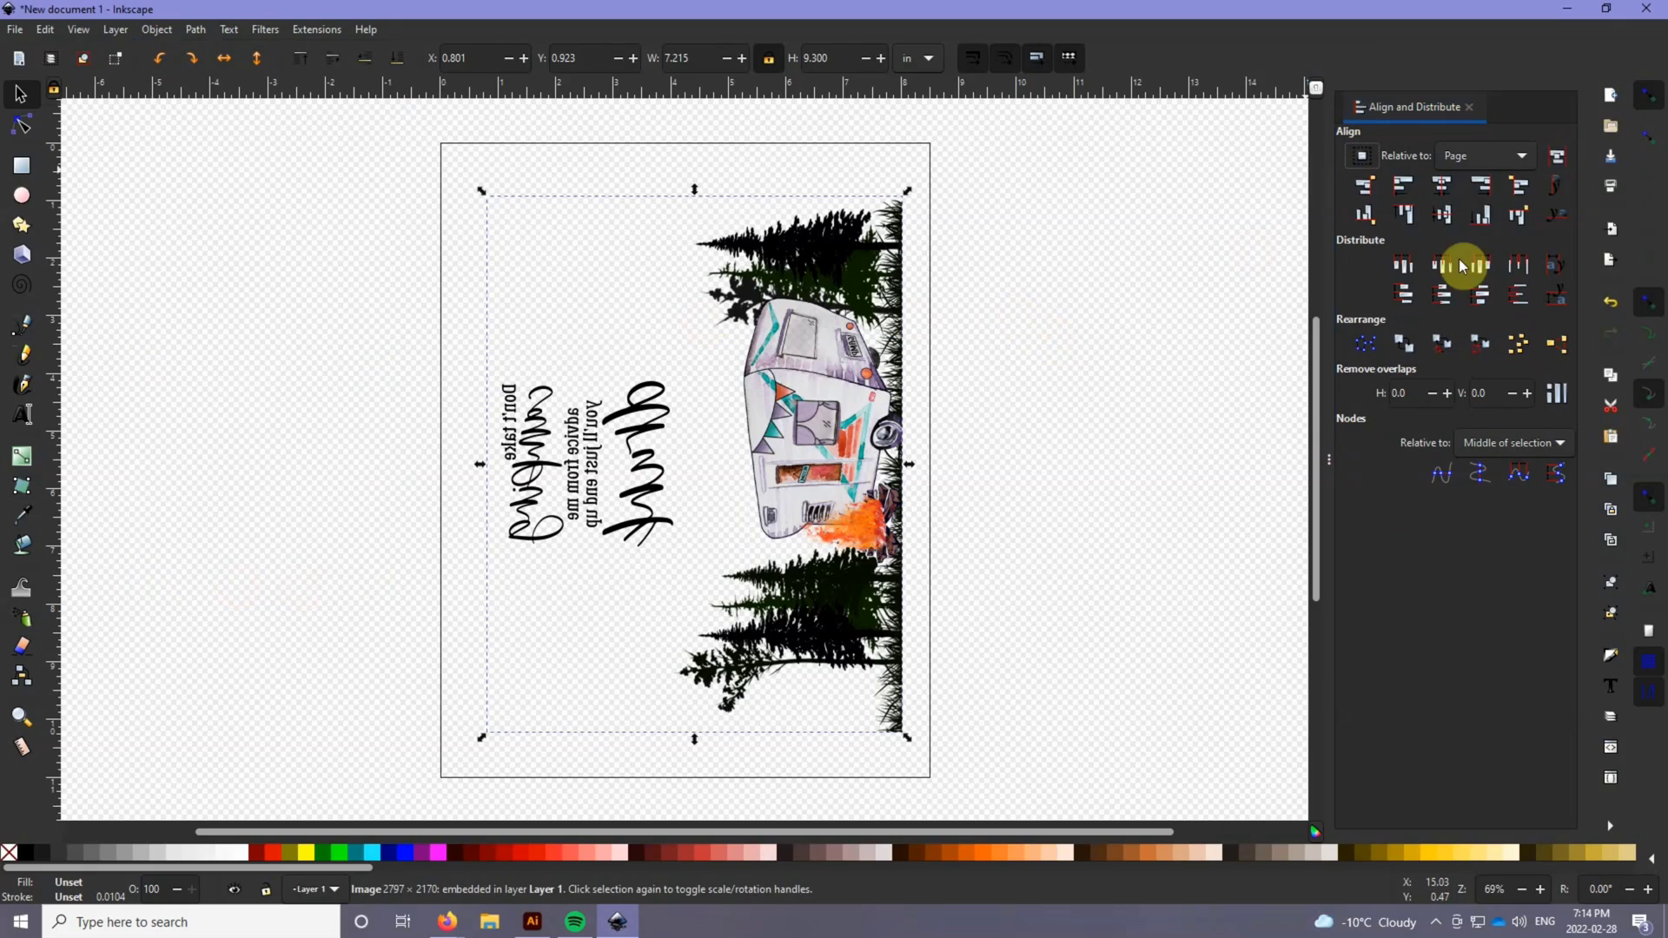
{"action": "left_click", "coordinate": [1438, 186]}
{"action": "left_click", "coordinate": [1438, 215]}
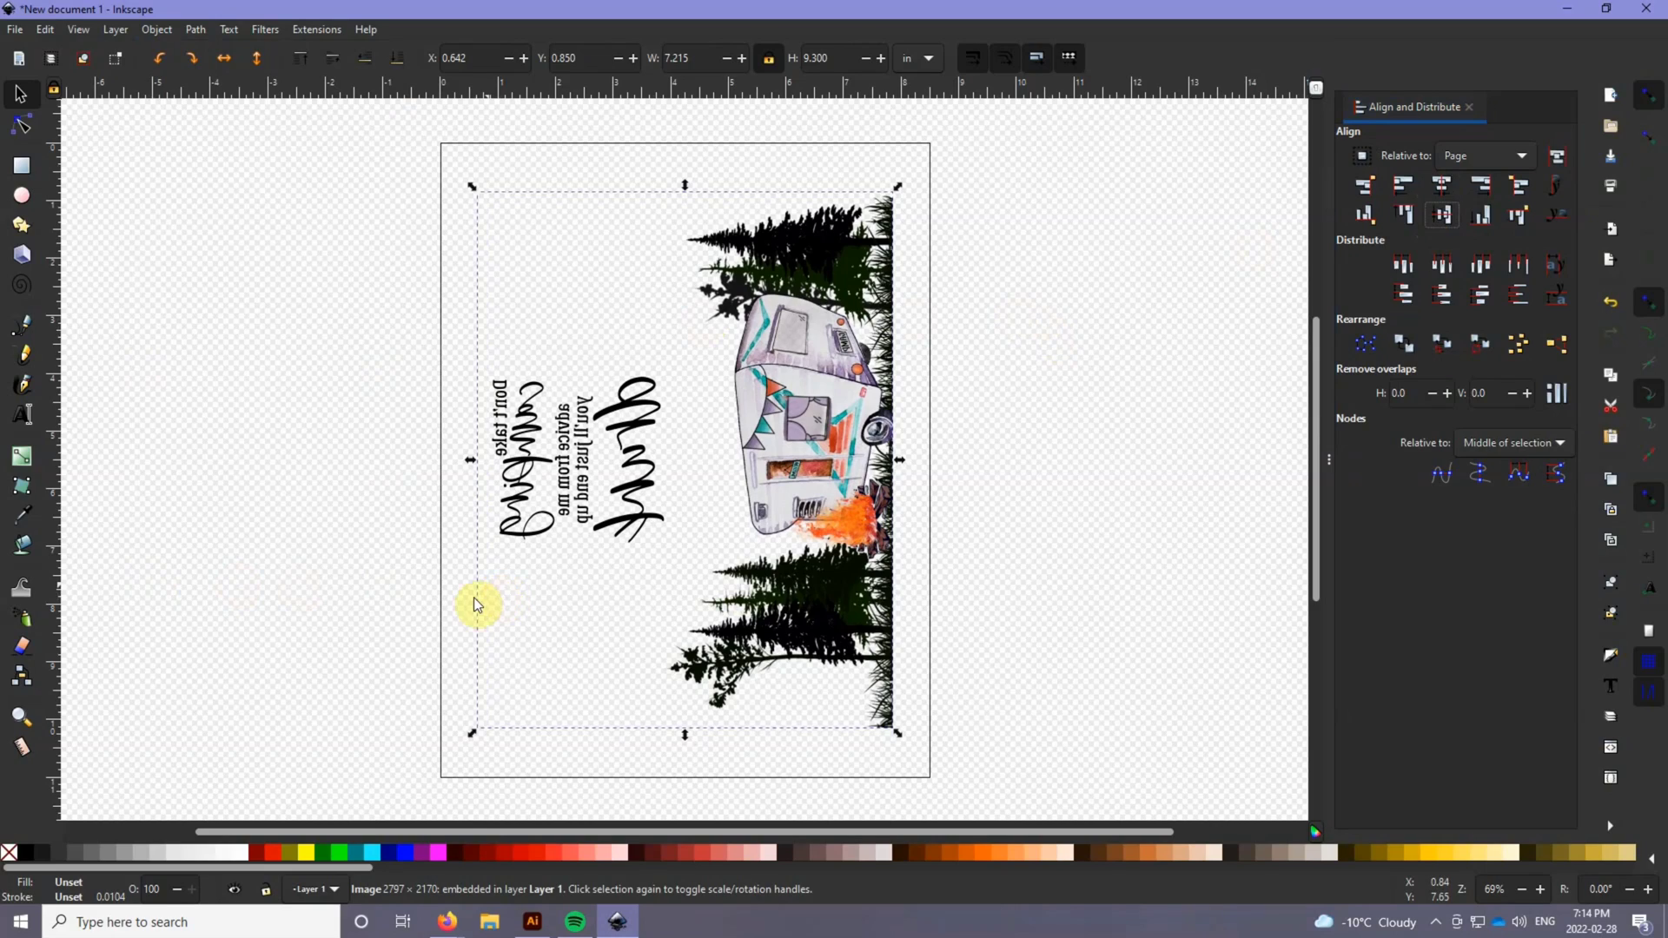
{"action": "left_click", "coordinate": [16, 35]}
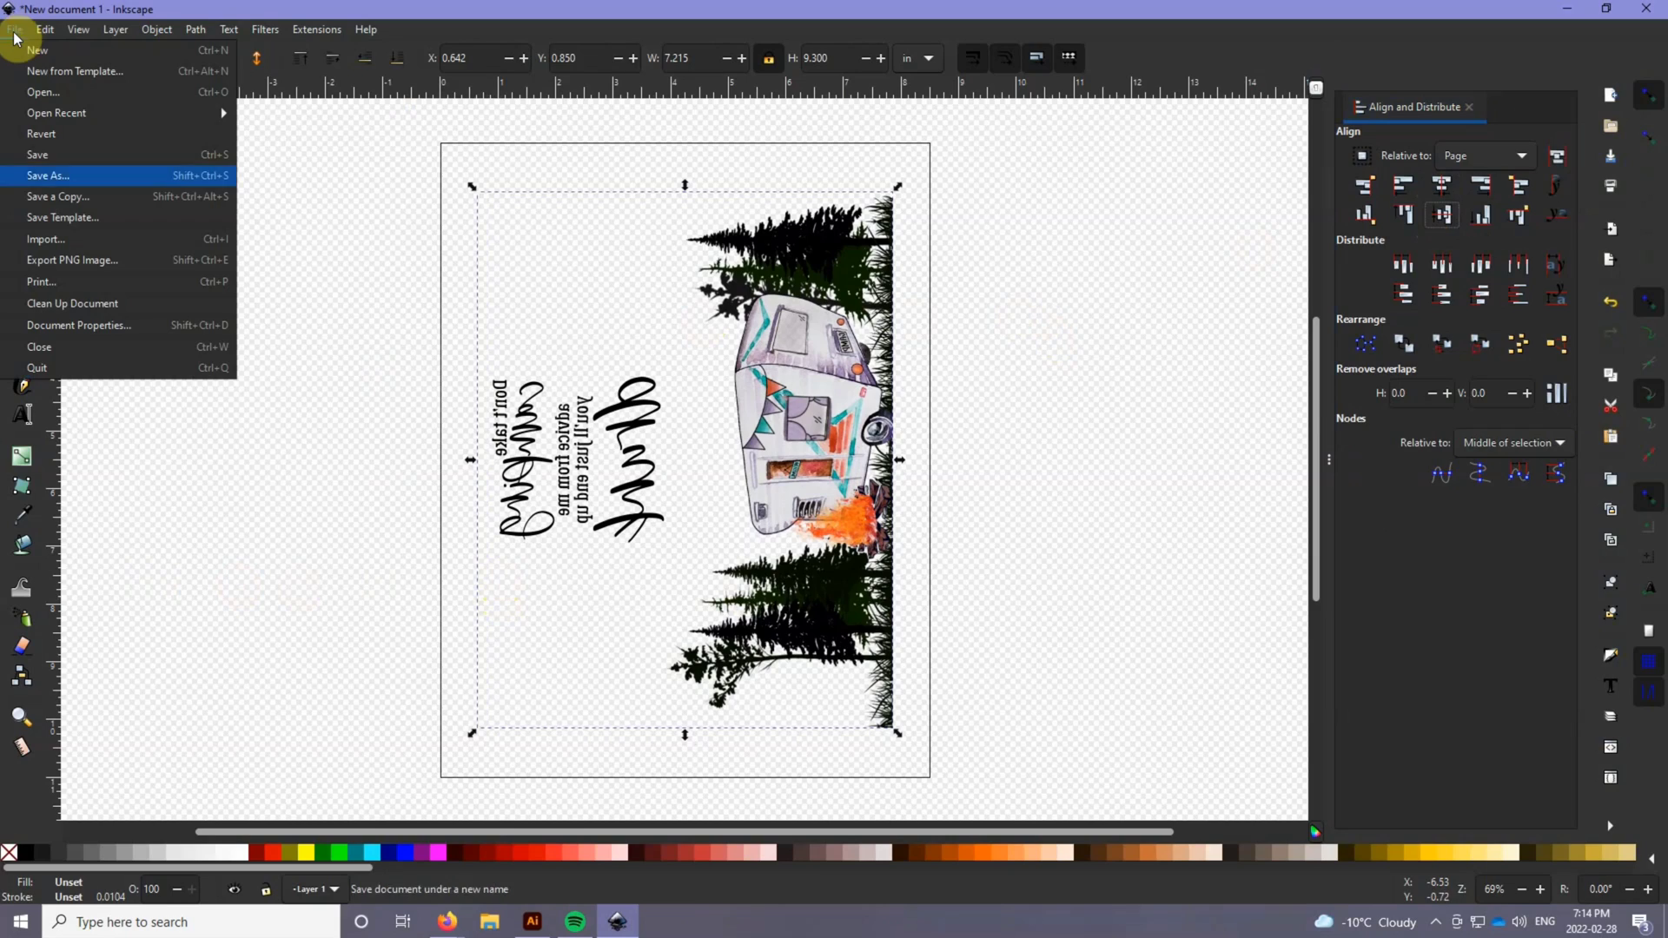
{"action": "left_click", "coordinate": [40, 281]}
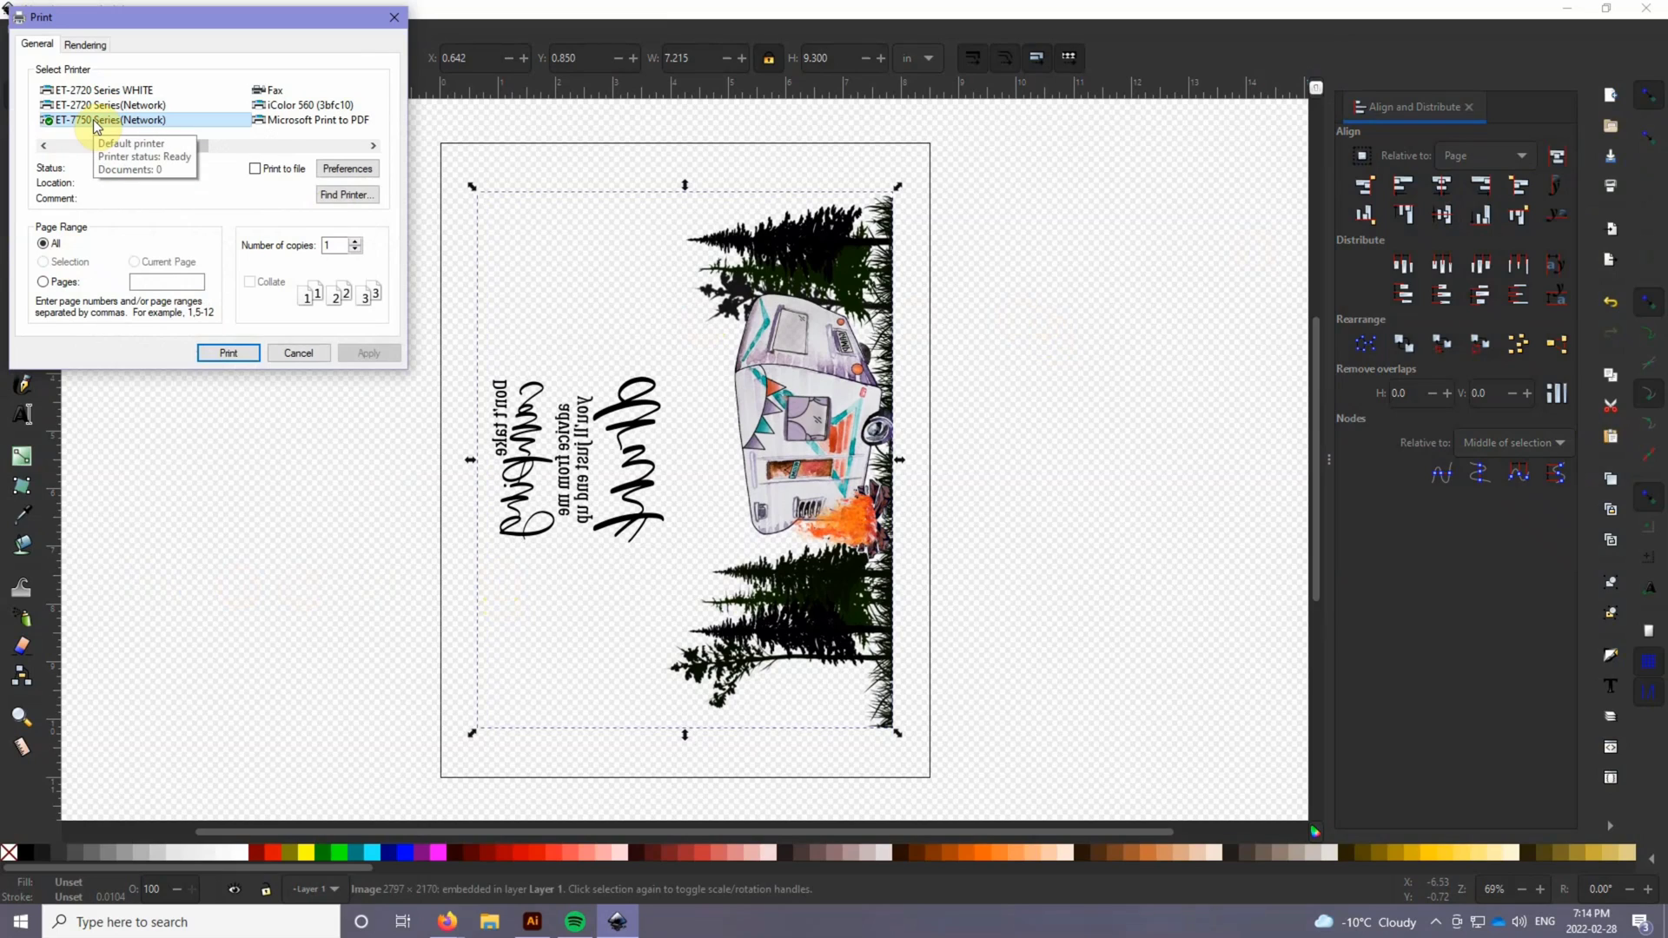
{"action": "left_click", "coordinate": [394, 16]}
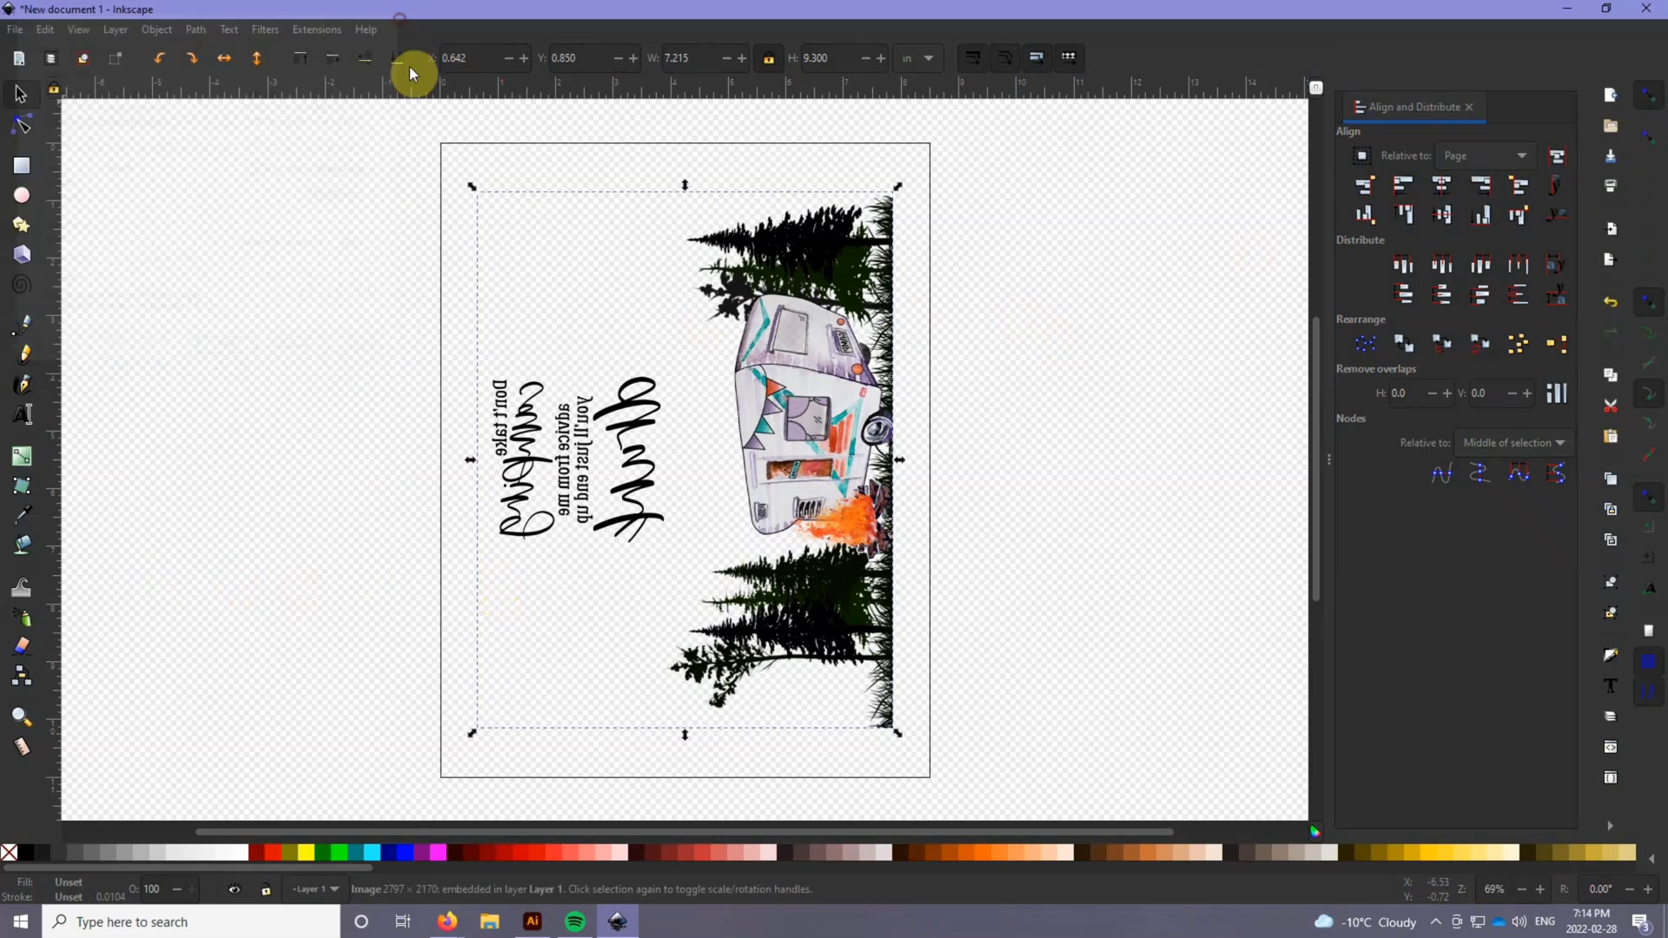
{"action": "left_click", "coordinate": [795, 491]}
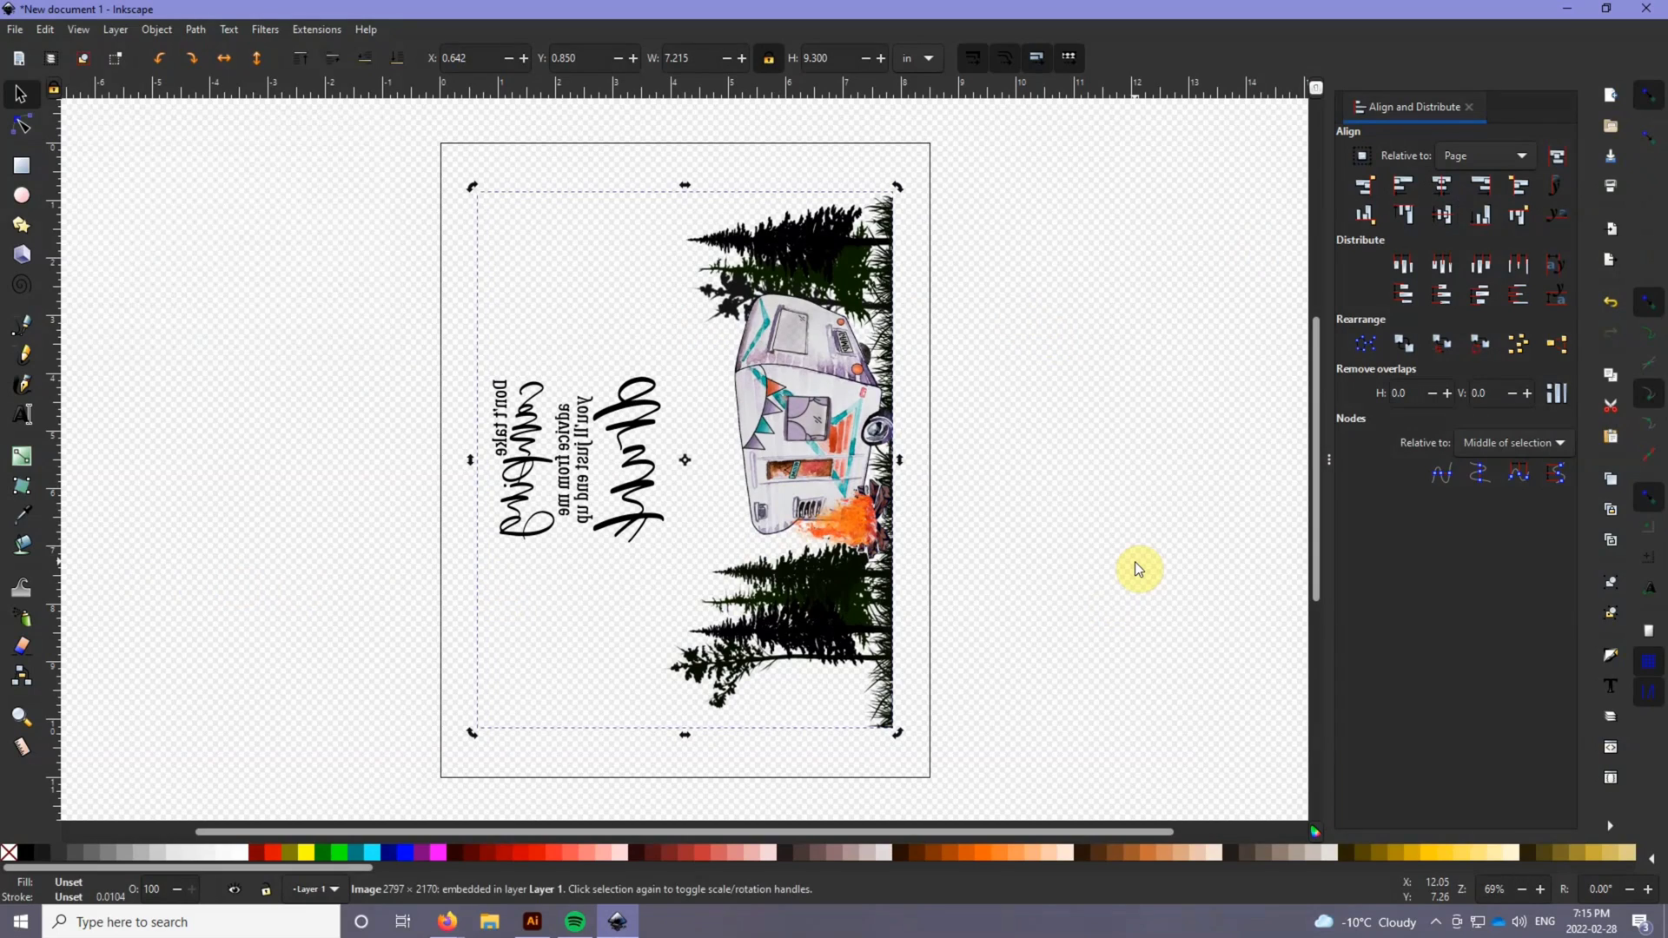
- Delete the camping image, import This Is My Circus Mug, and move it over the page
{"action": "key", "text": "Delete"}
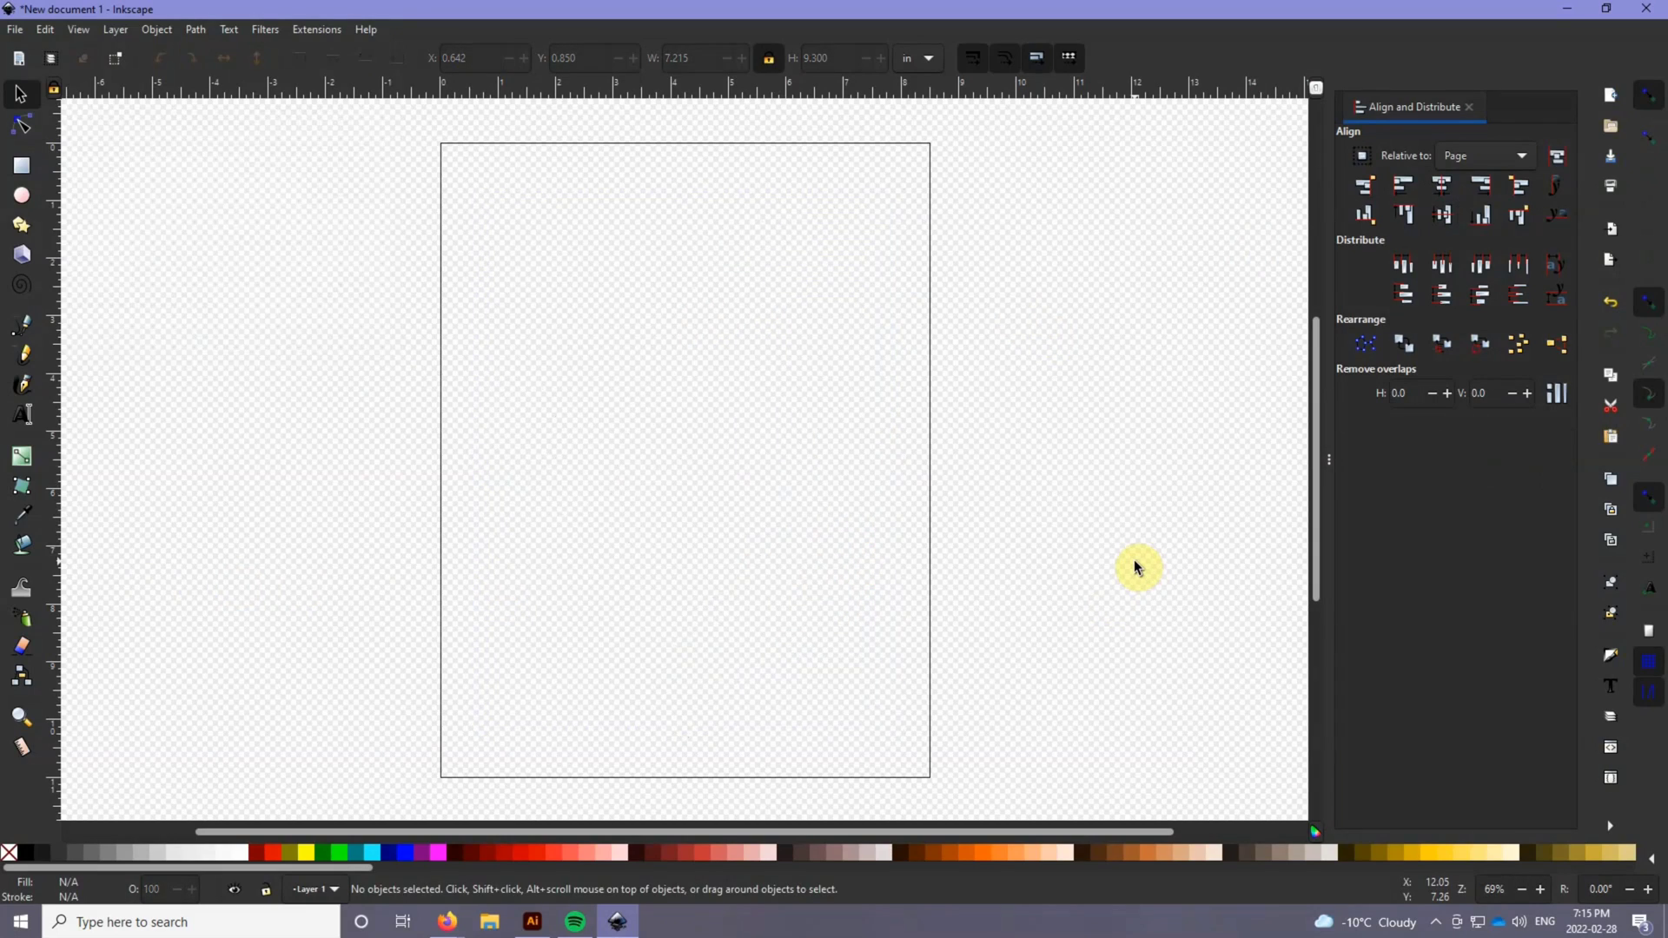
{"action": "left_click", "coordinate": [18, 32]}
{"action": "left_click", "coordinate": [40, 239]}
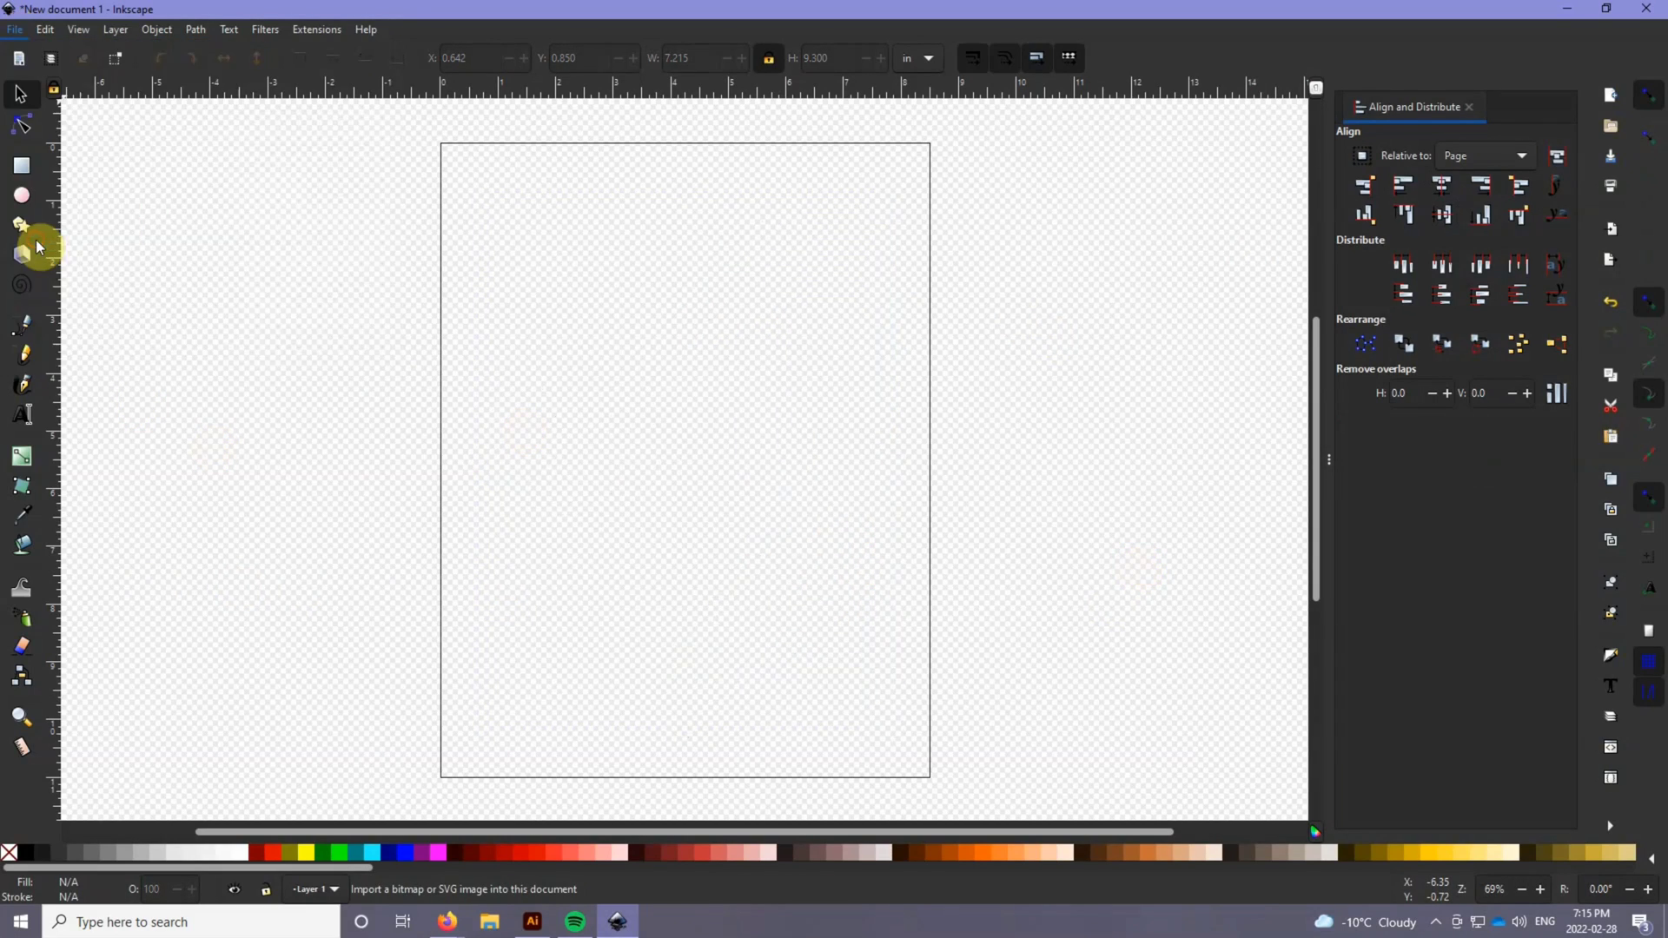
{"action": "left_click", "coordinate": [242, 155]}
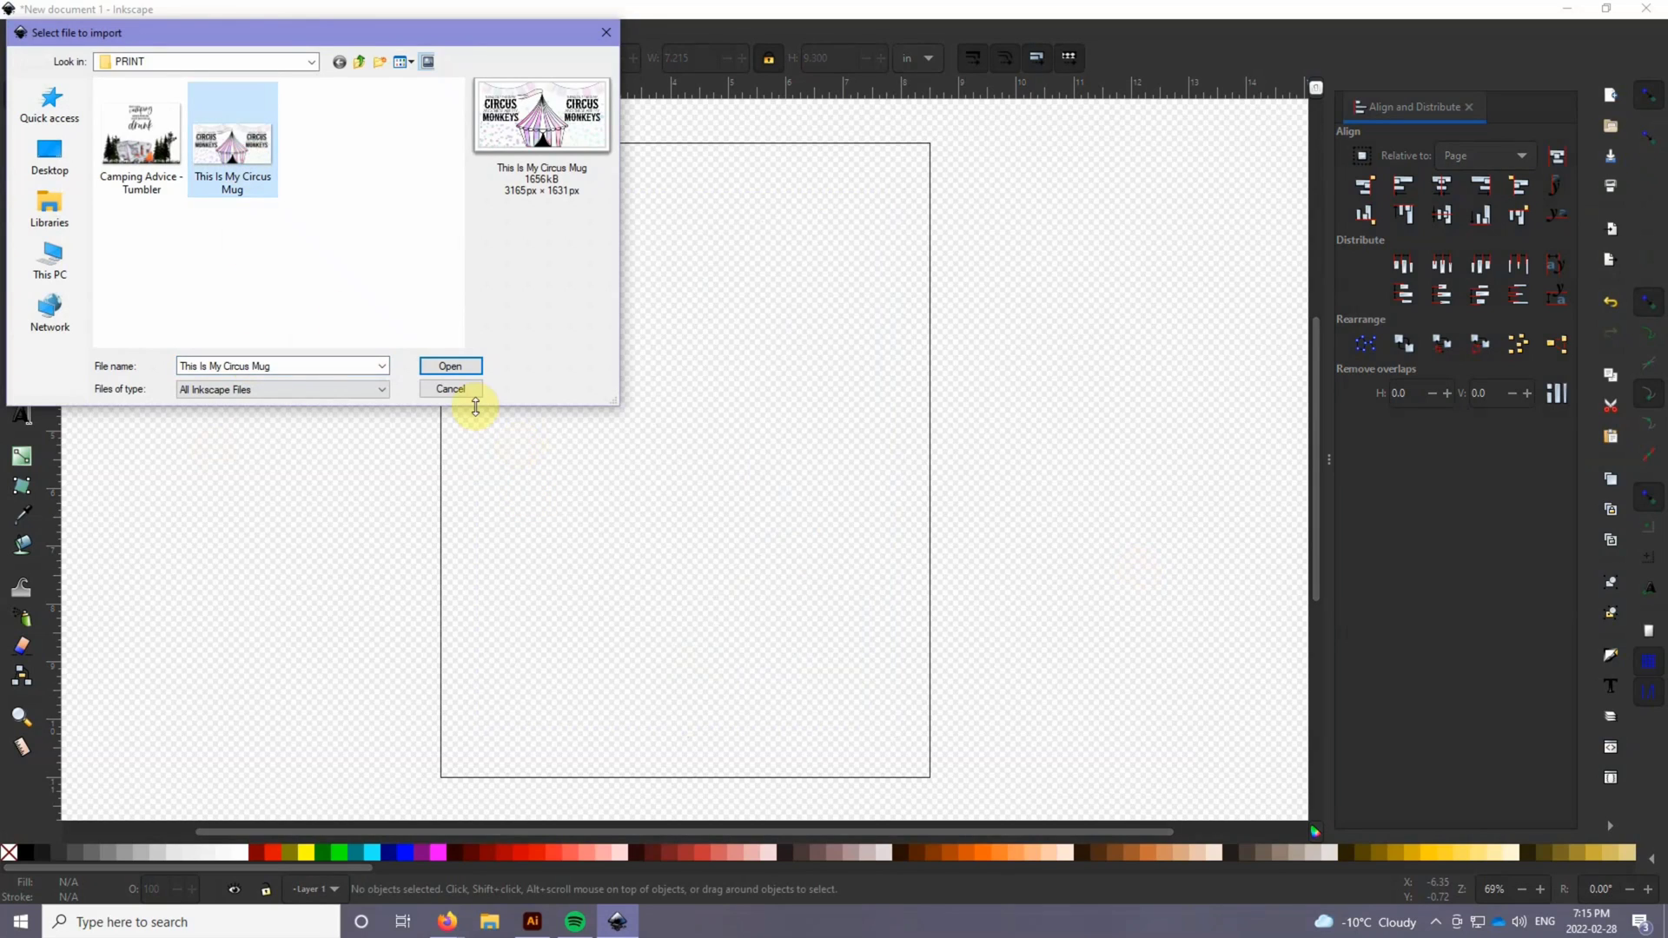
{"action": "left_click", "coordinate": [448, 366]}
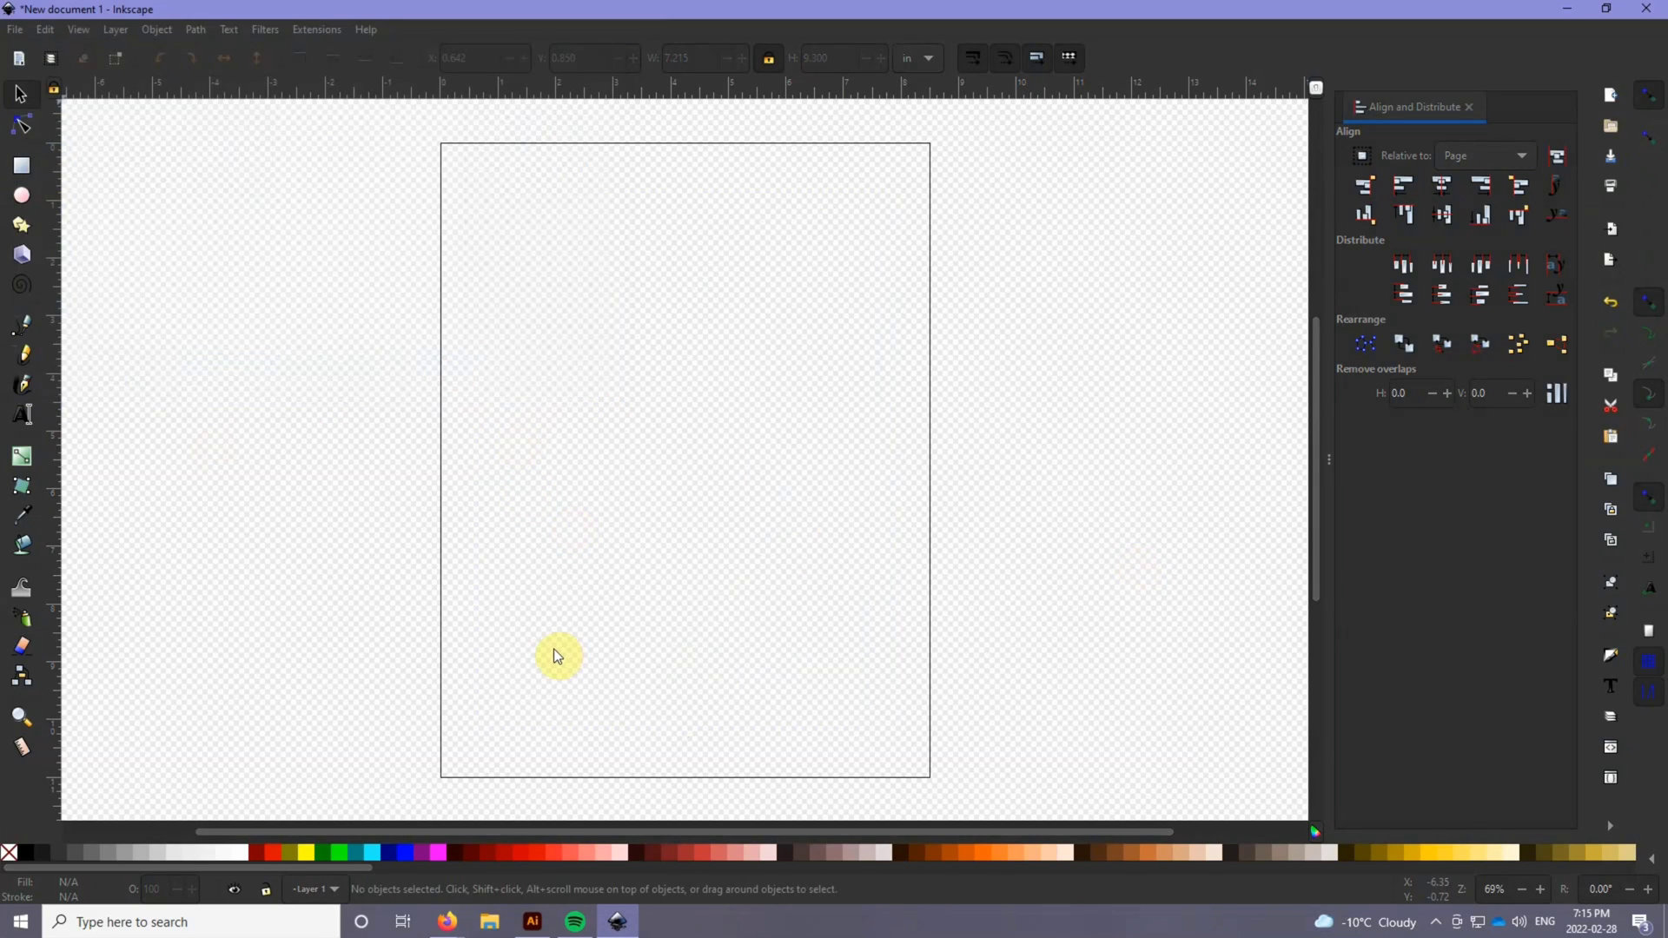
{"action": "left_click_drag", "start_coordinate": [467, 547], "coordinate": [557, 292]}
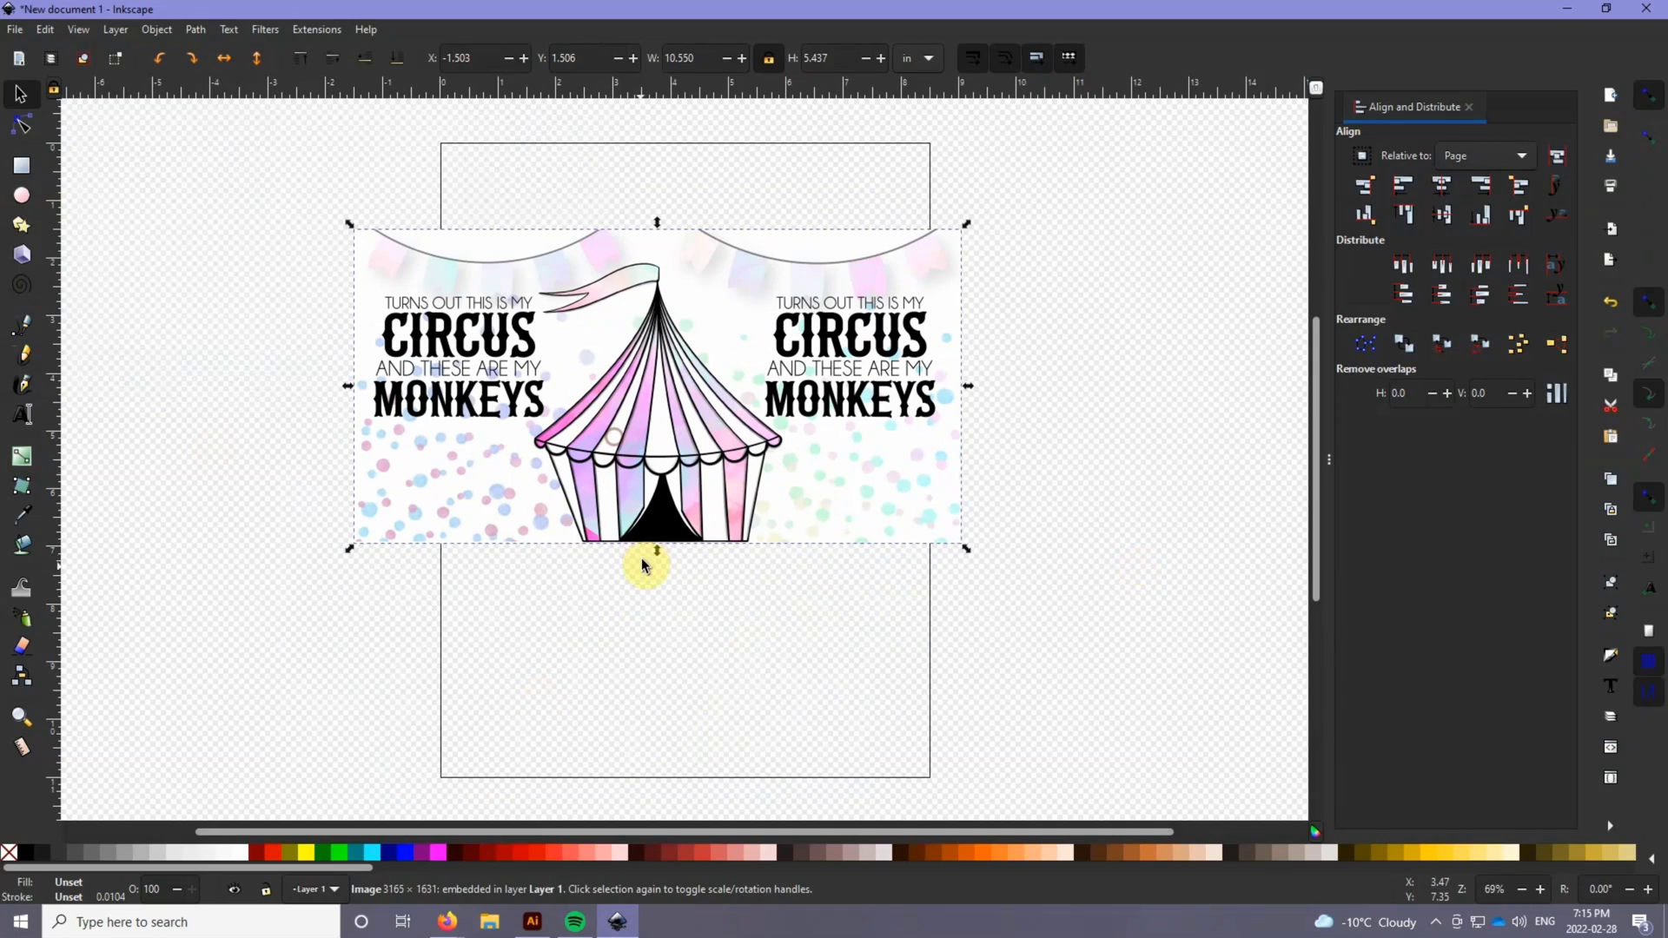
- Scale the circus image to 8.25 in wide and move it to the top of the page, nudged left
{"action": "left_click", "coordinate": [700, 58]}
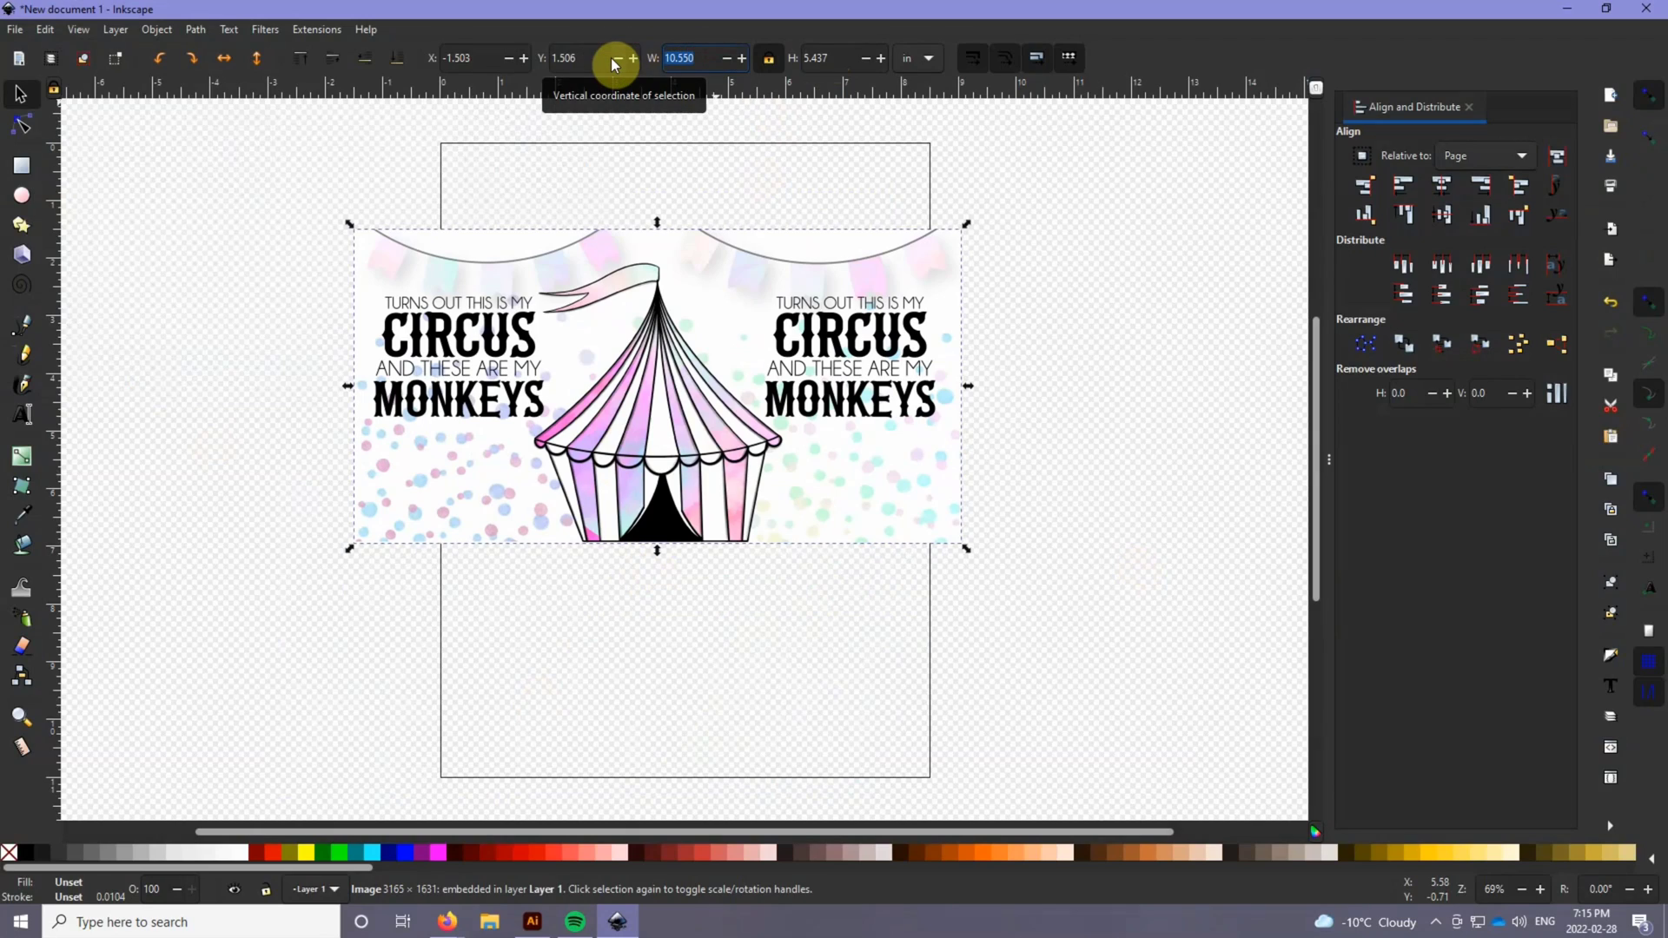
{"action": "type", "text": "8.25"}
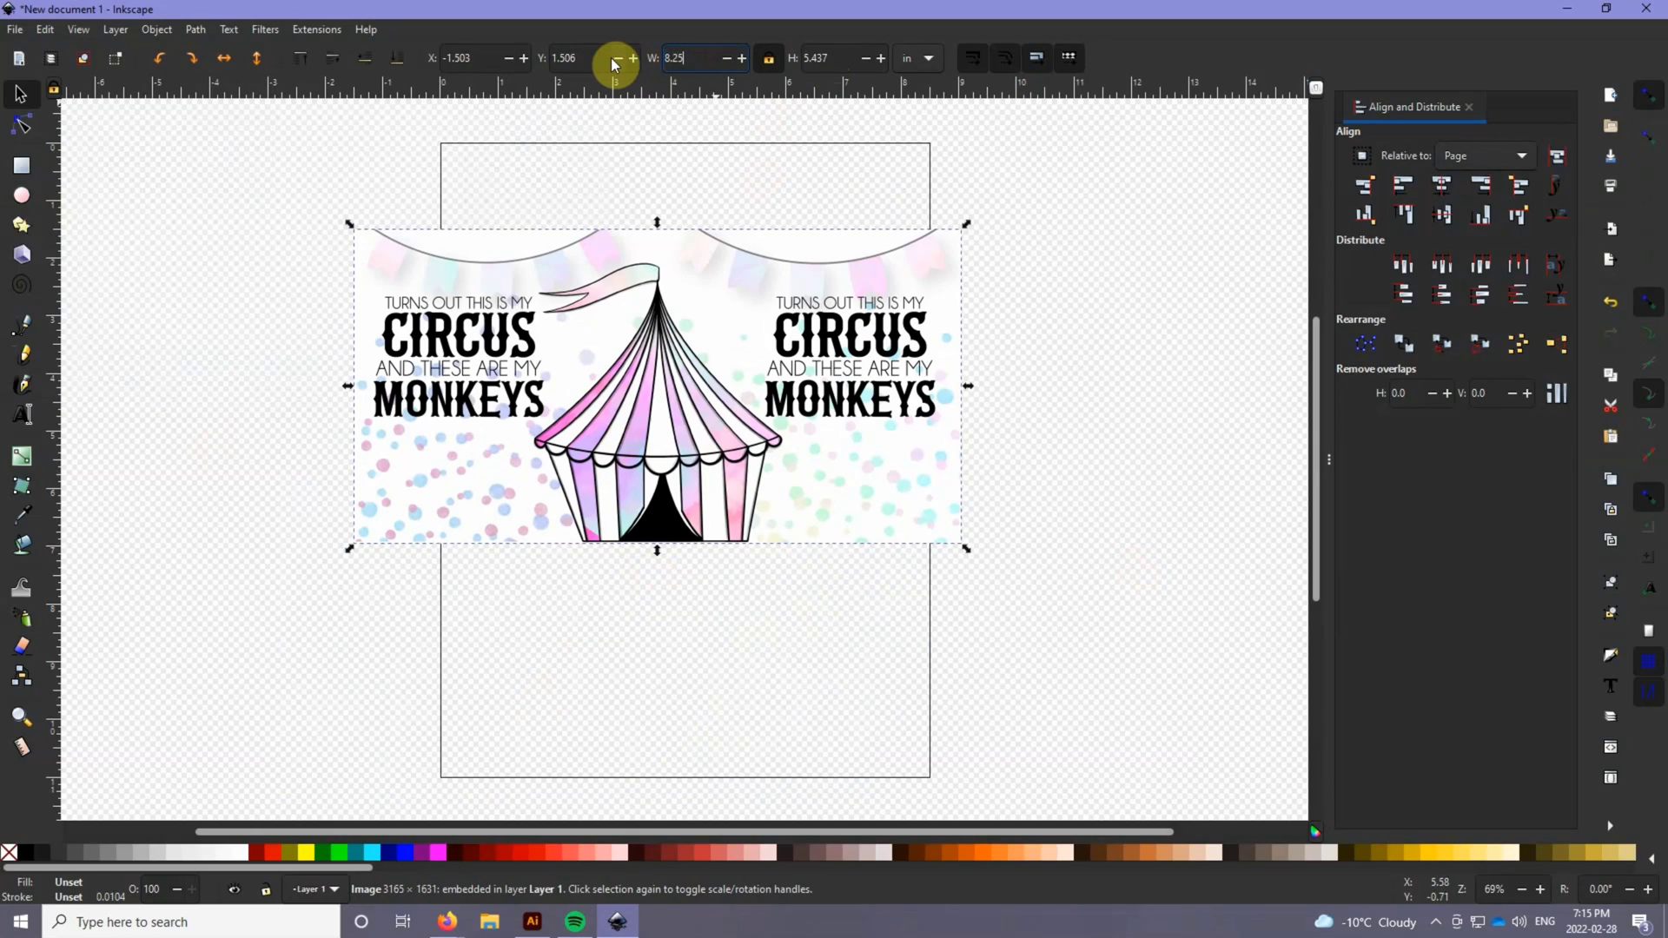
{"action": "key", "text": "Return"}
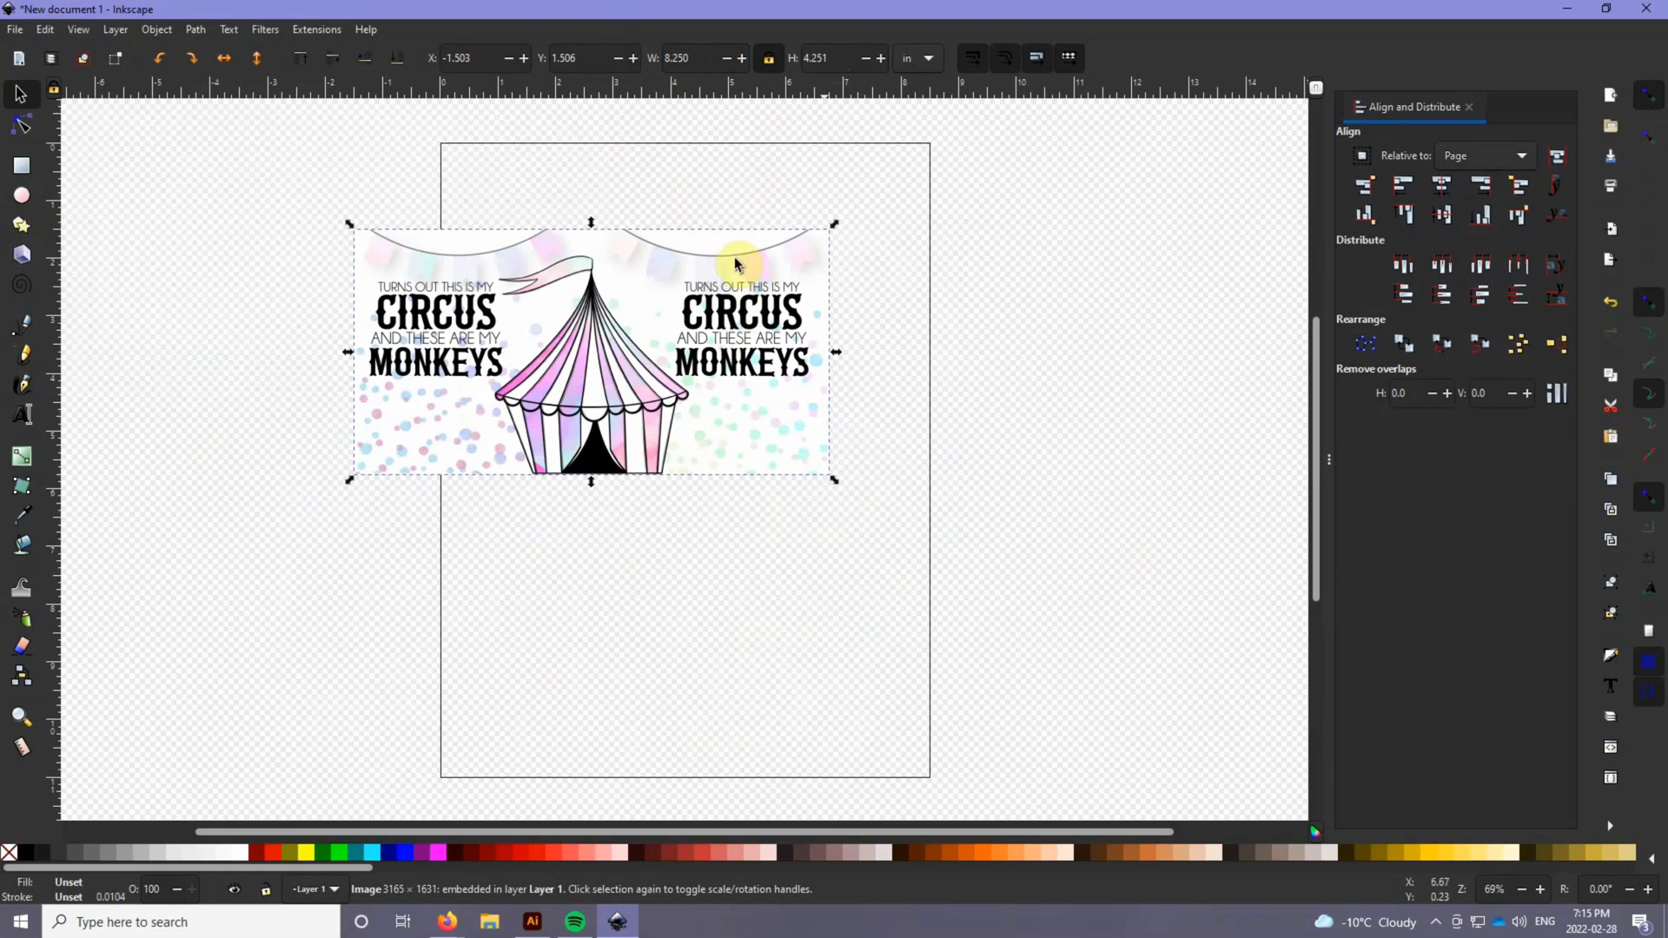
{"action": "left_click", "coordinate": [841, 59]}
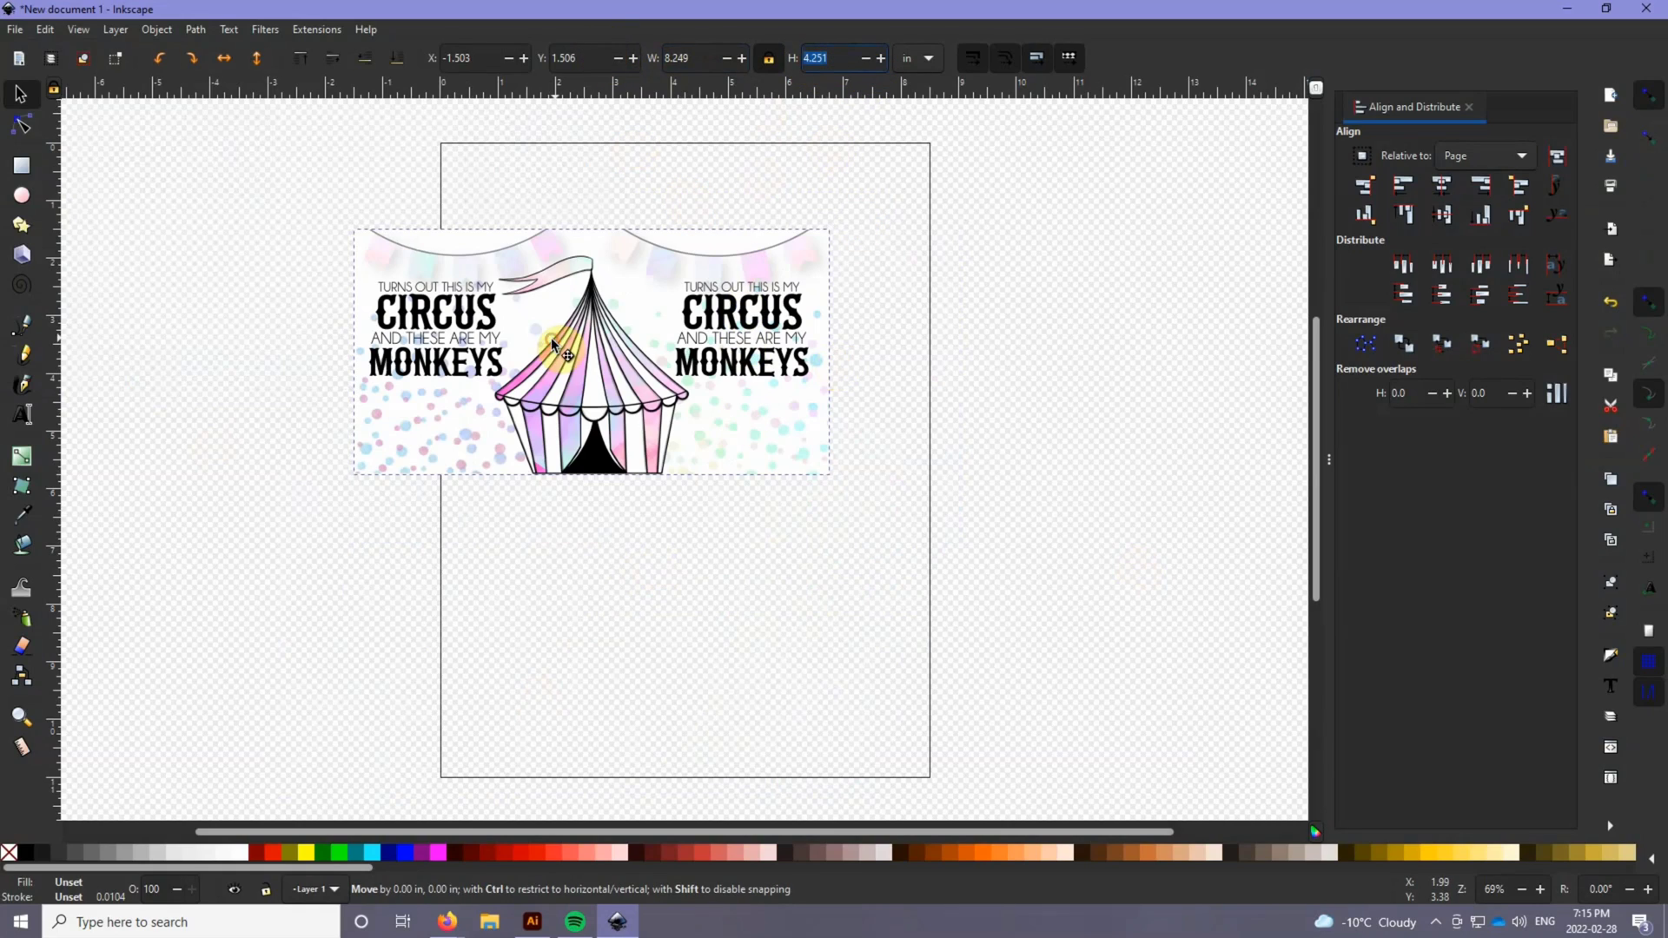
{"action": "left_click_drag", "start_coordinate": [554, 340], "coordinate": [649, 299]}
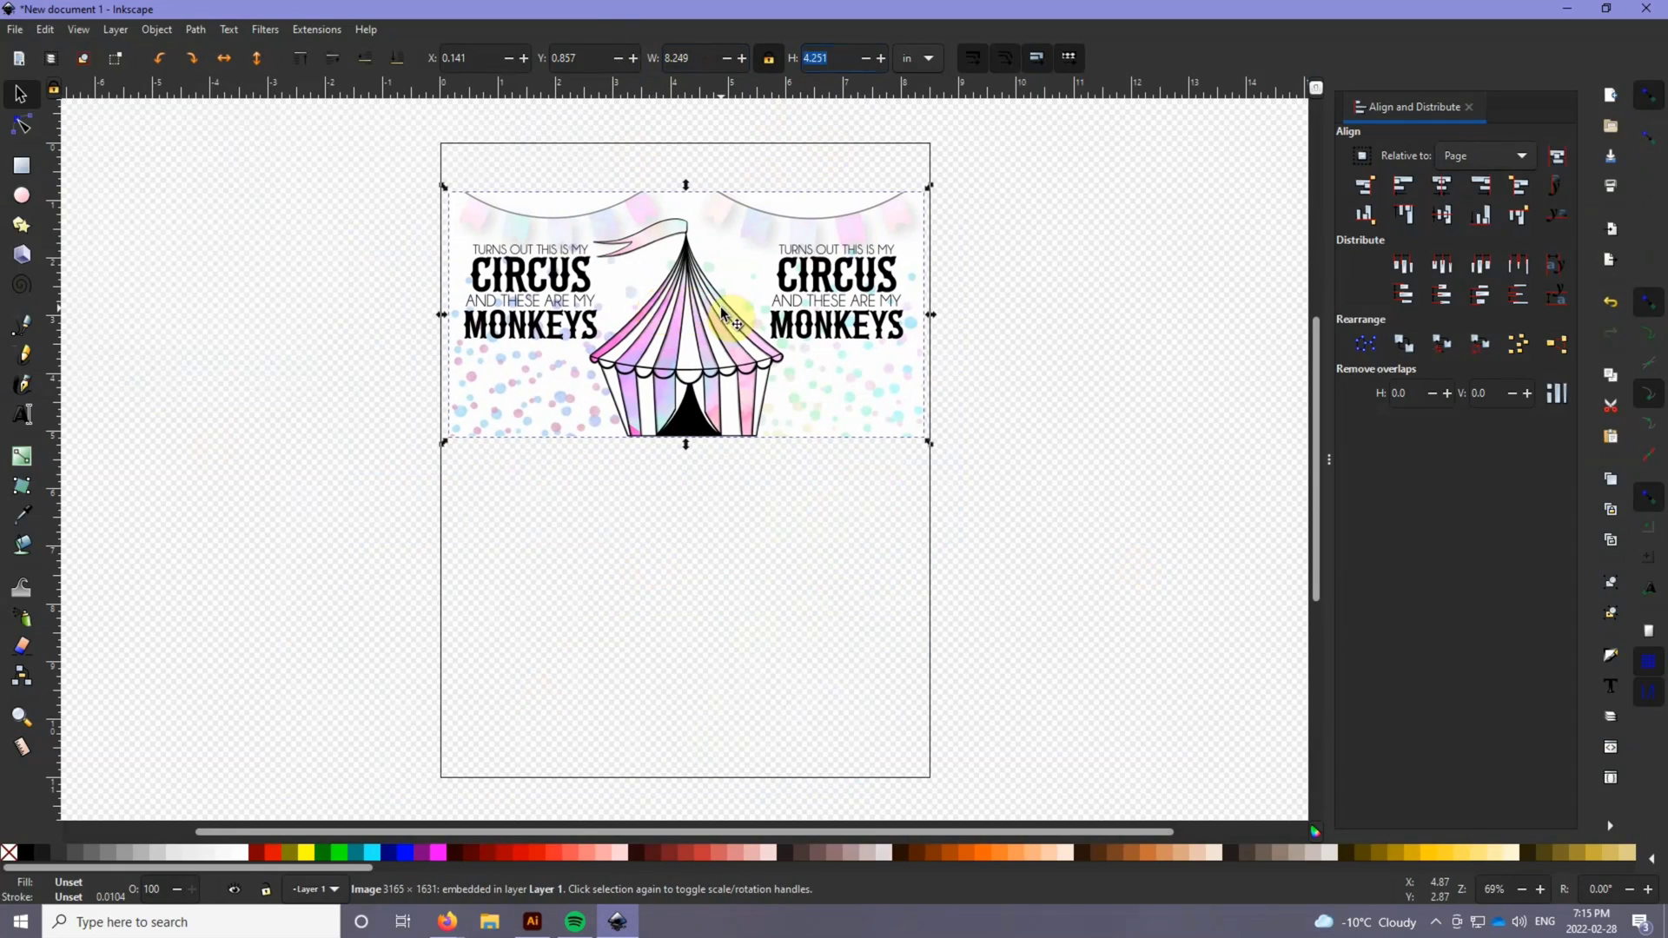
{"action": "key", "text": "Left"}
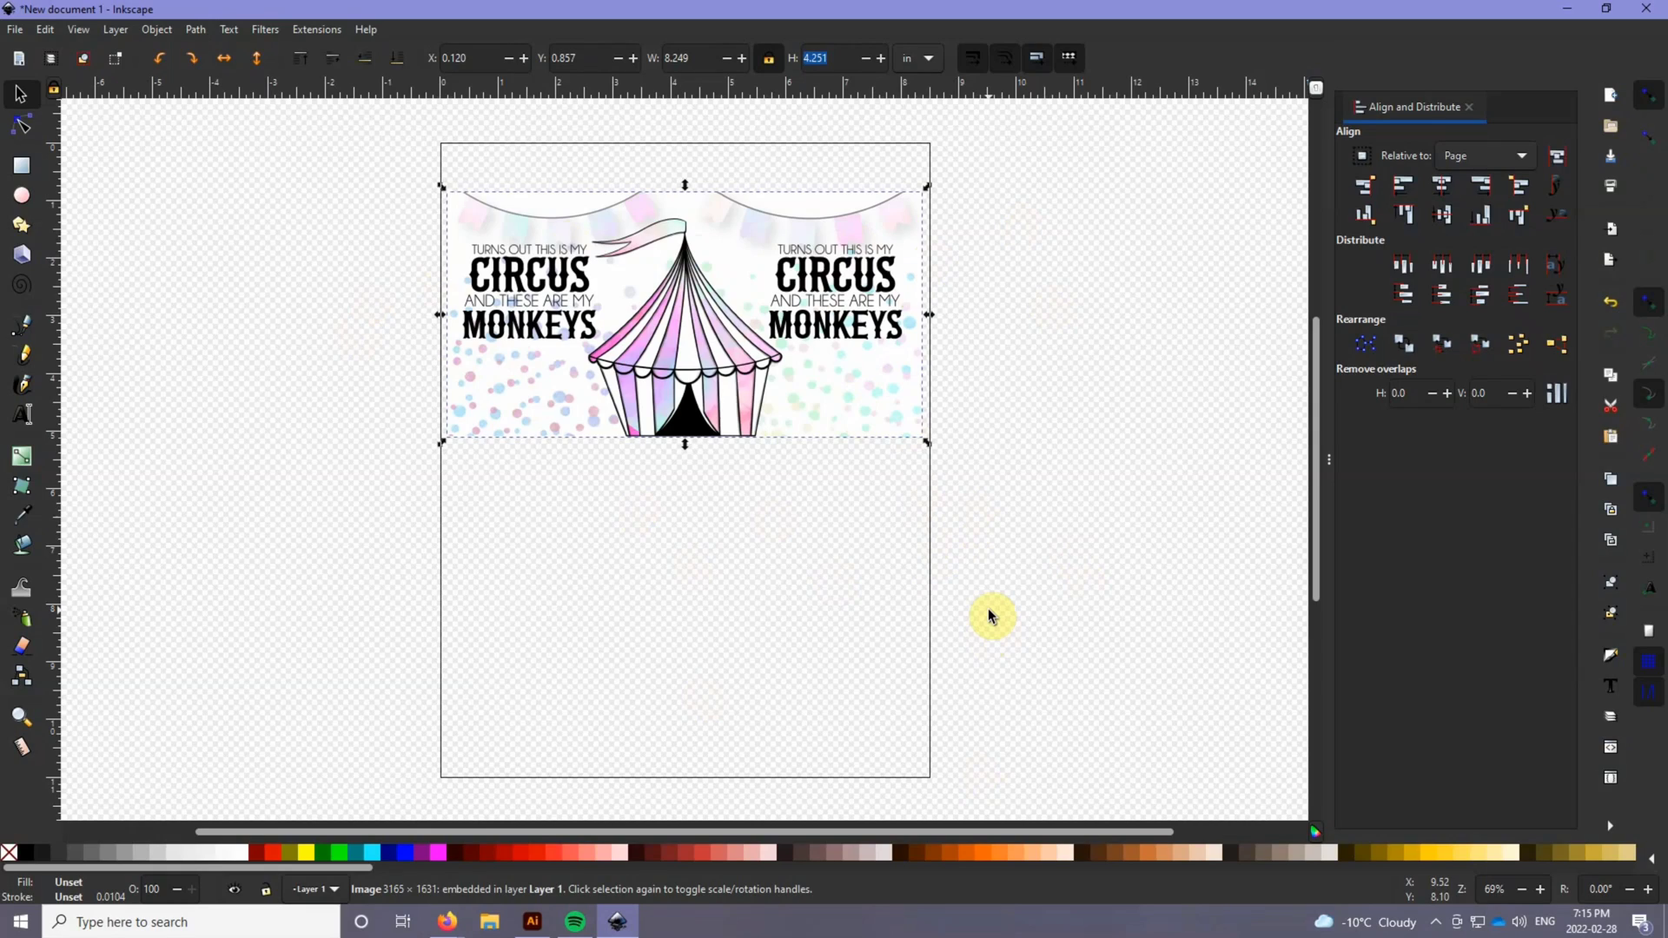
- Copy and paste the circus design, placing the duplicate directly below the original
{"action": "key", "text": "ctrl"}
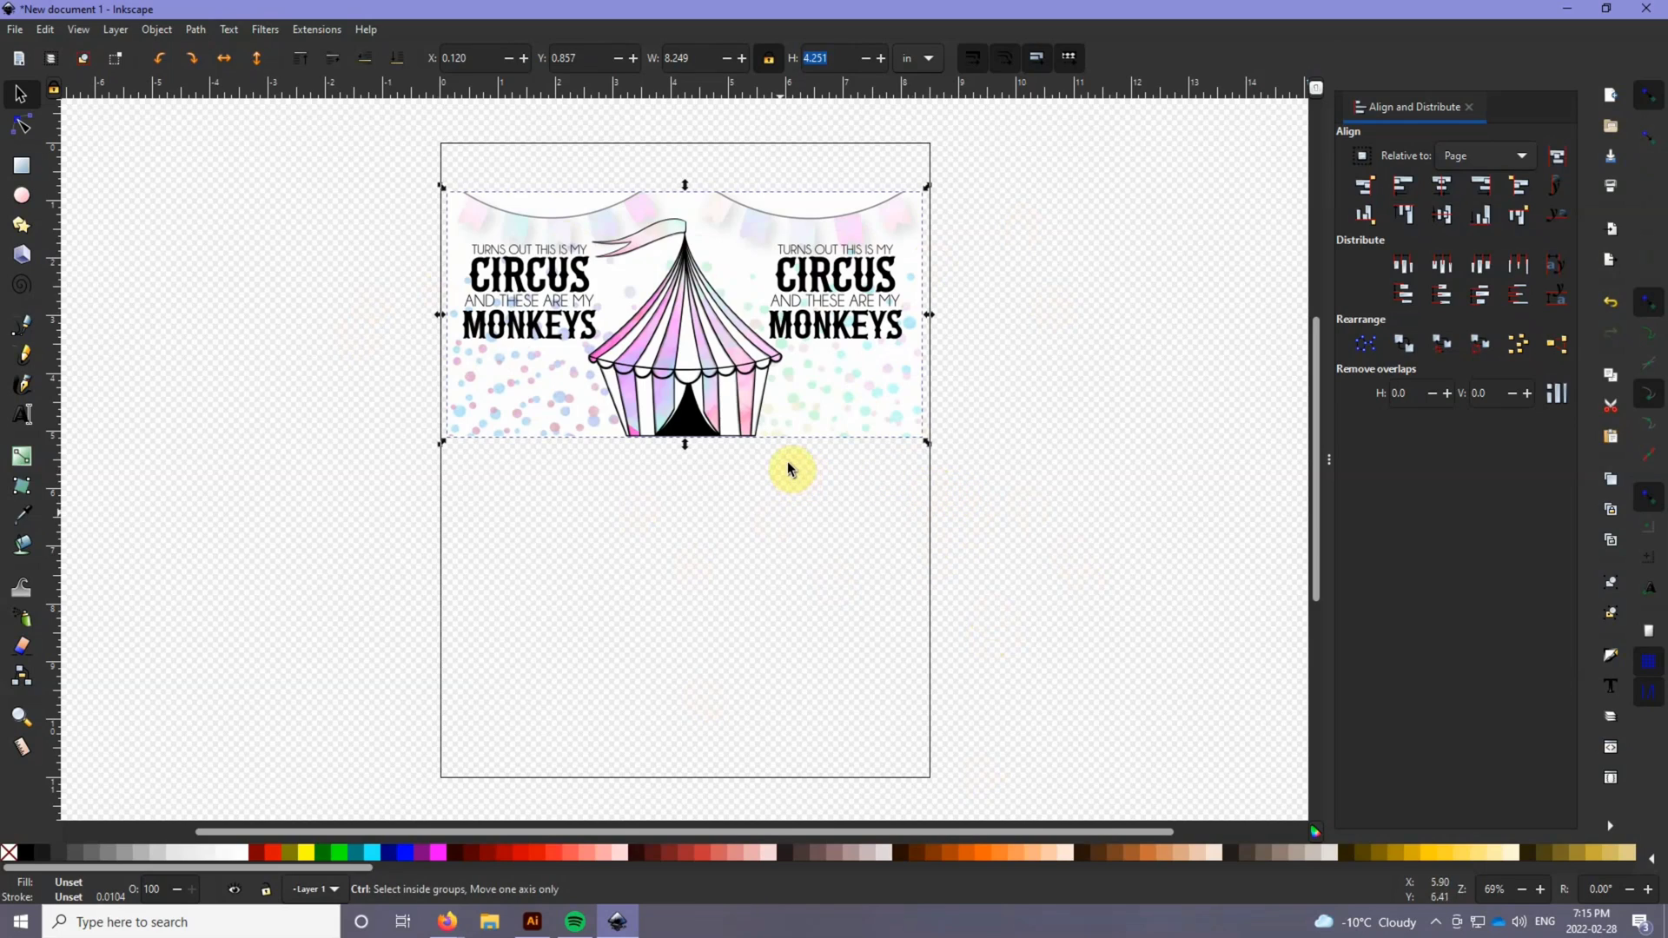
{"action": "key", "text": "ctrl+v"}
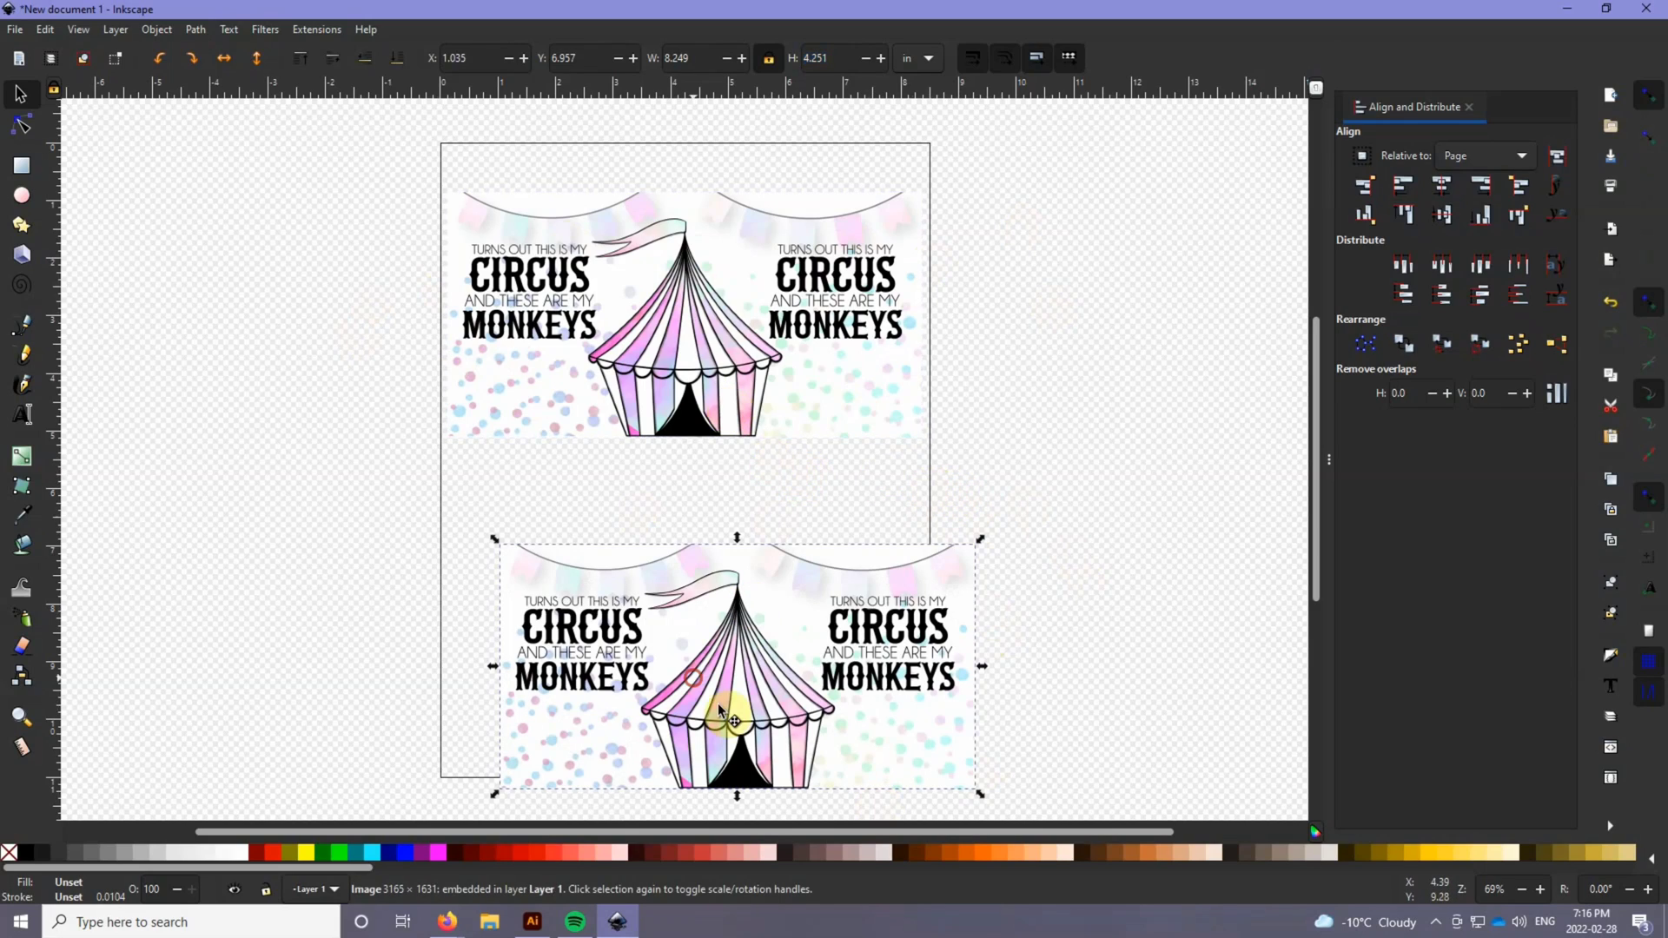
{"action": "left_click_drag", "start_coordinate": [699, 660], "coordinate": [638, 602]}
{"action": "left_click", "coordinate": [665, 330]}
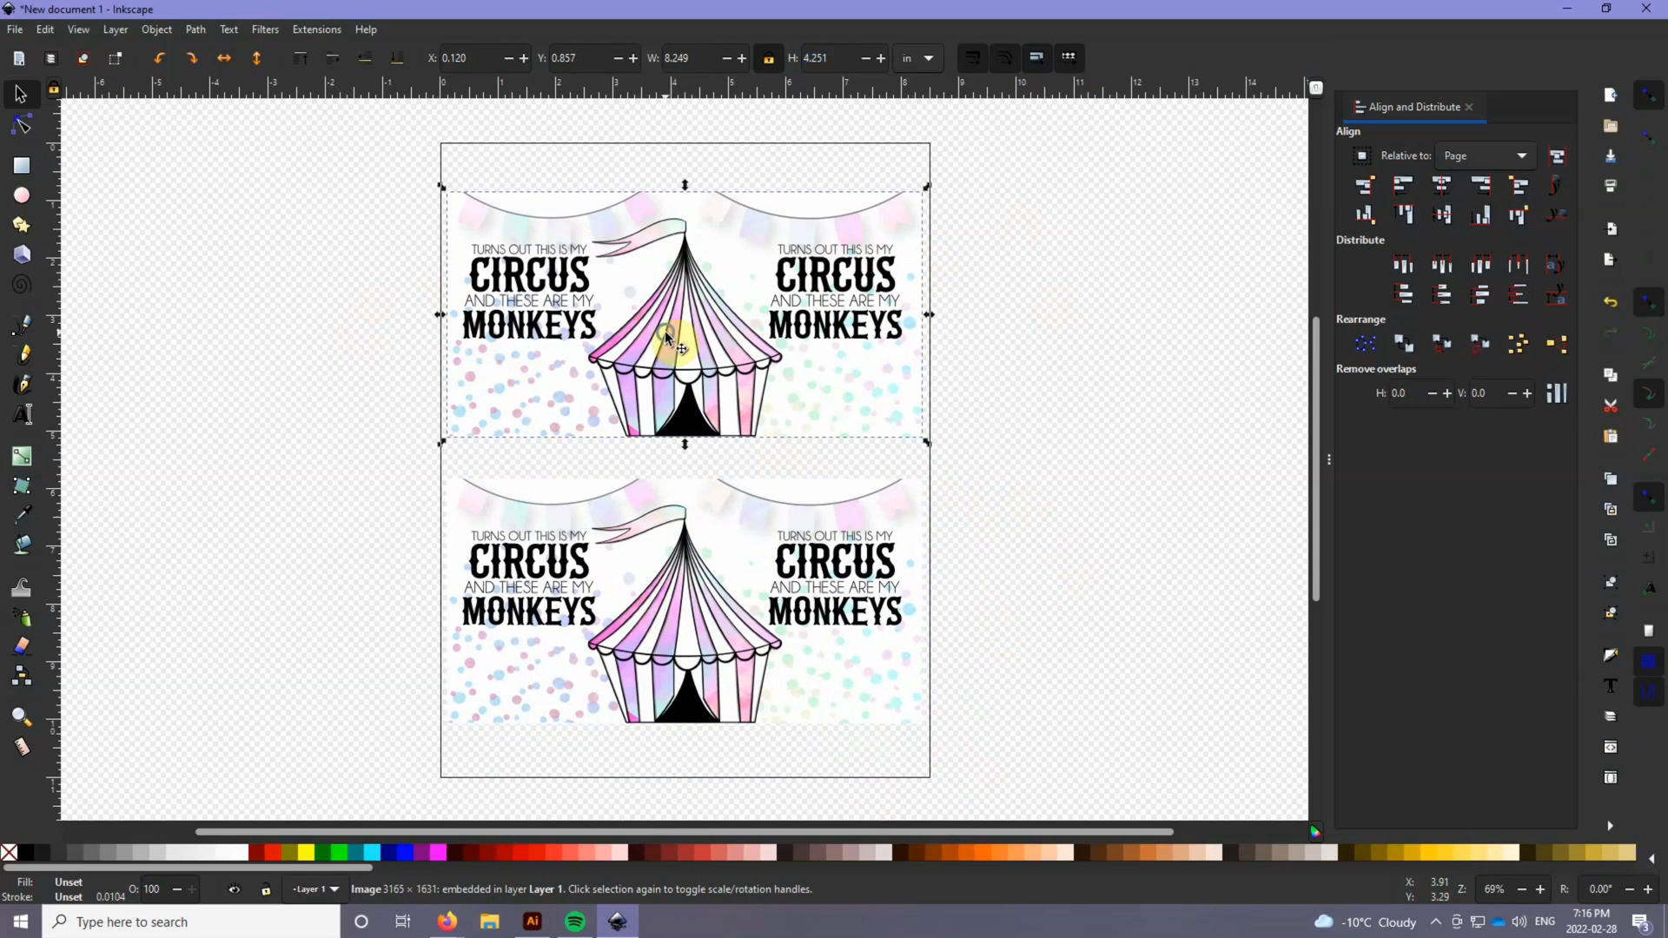
{"action": "right_click", "coordinate": [665, 330]}
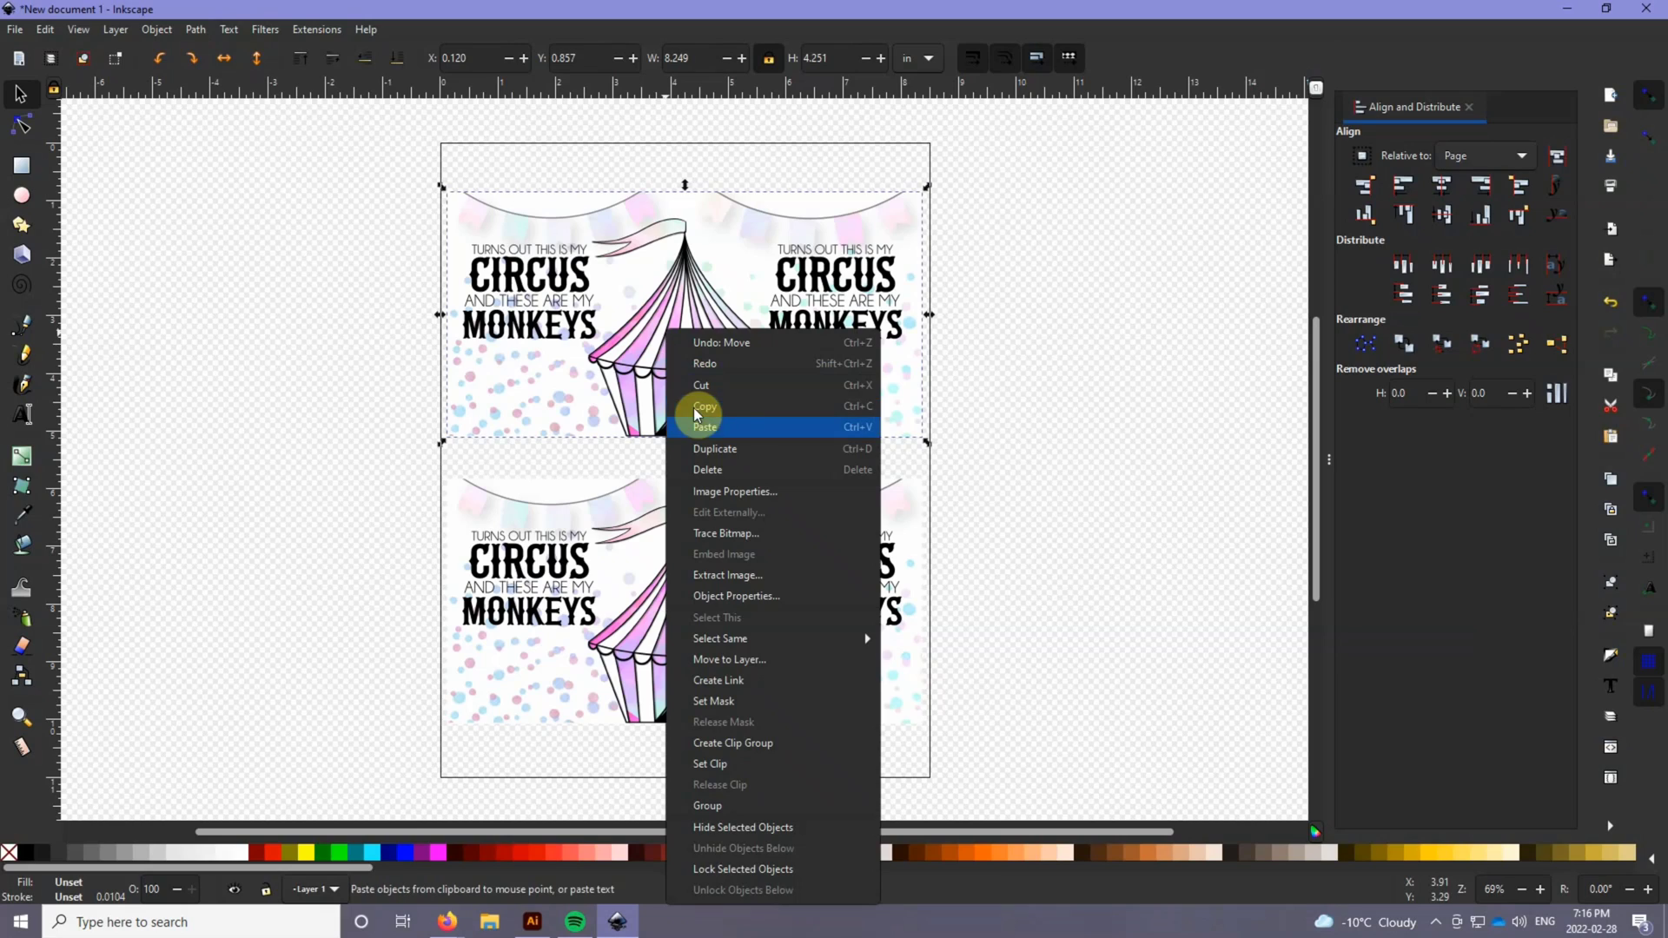
{"action": "left_click", "coordinate": [1074, 265]}
{"action": "left_click_drag", "start_coordinate": [1071, 233], "coordinate": [356, 690]}
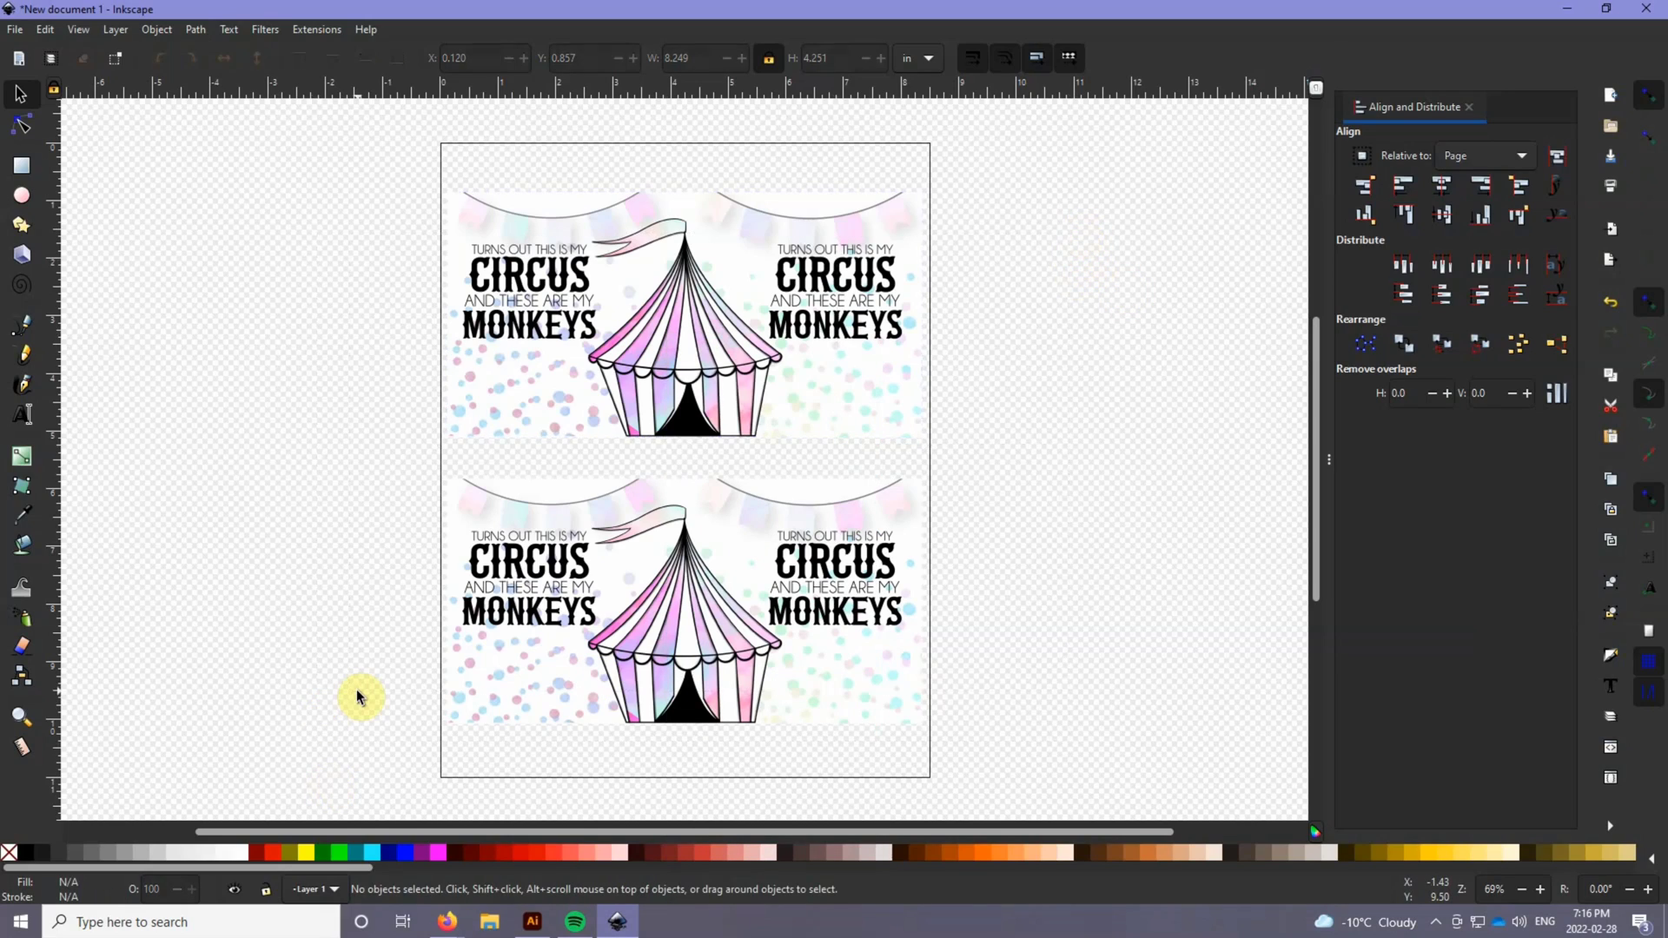
{"action": "left_click", "coordinate": [512, 389]}
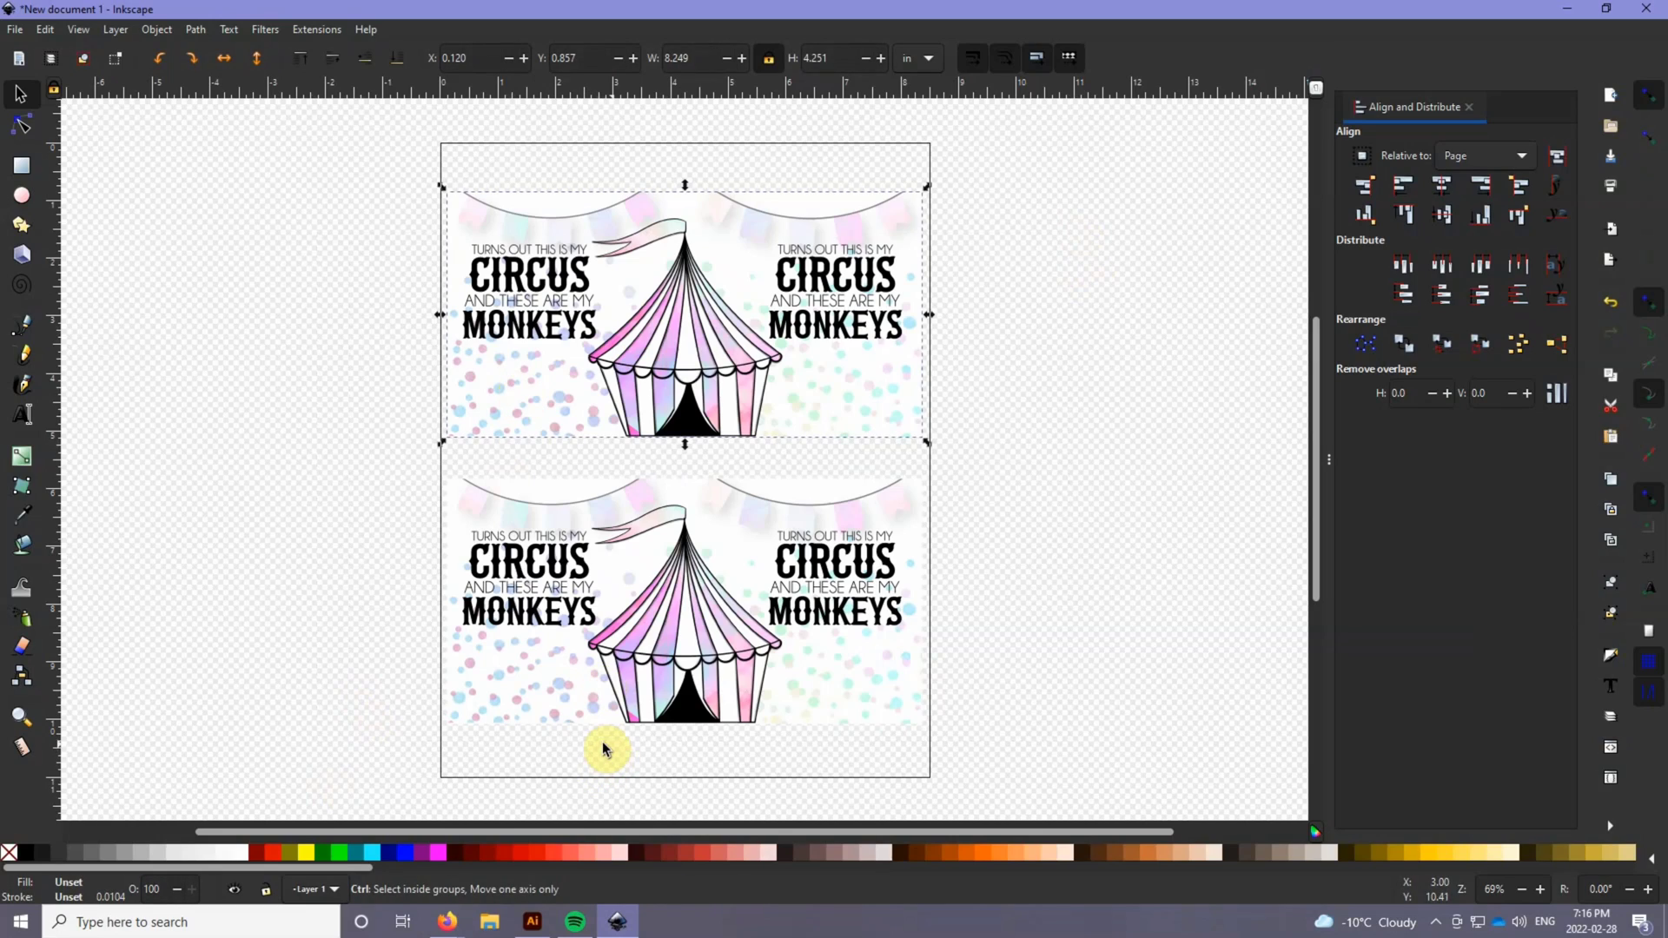
- Select both circus designs, center them horizontally on the page, and flip them horizontally
{"action": "left_click", "coordinate": [678, 661], "text": "shift"}
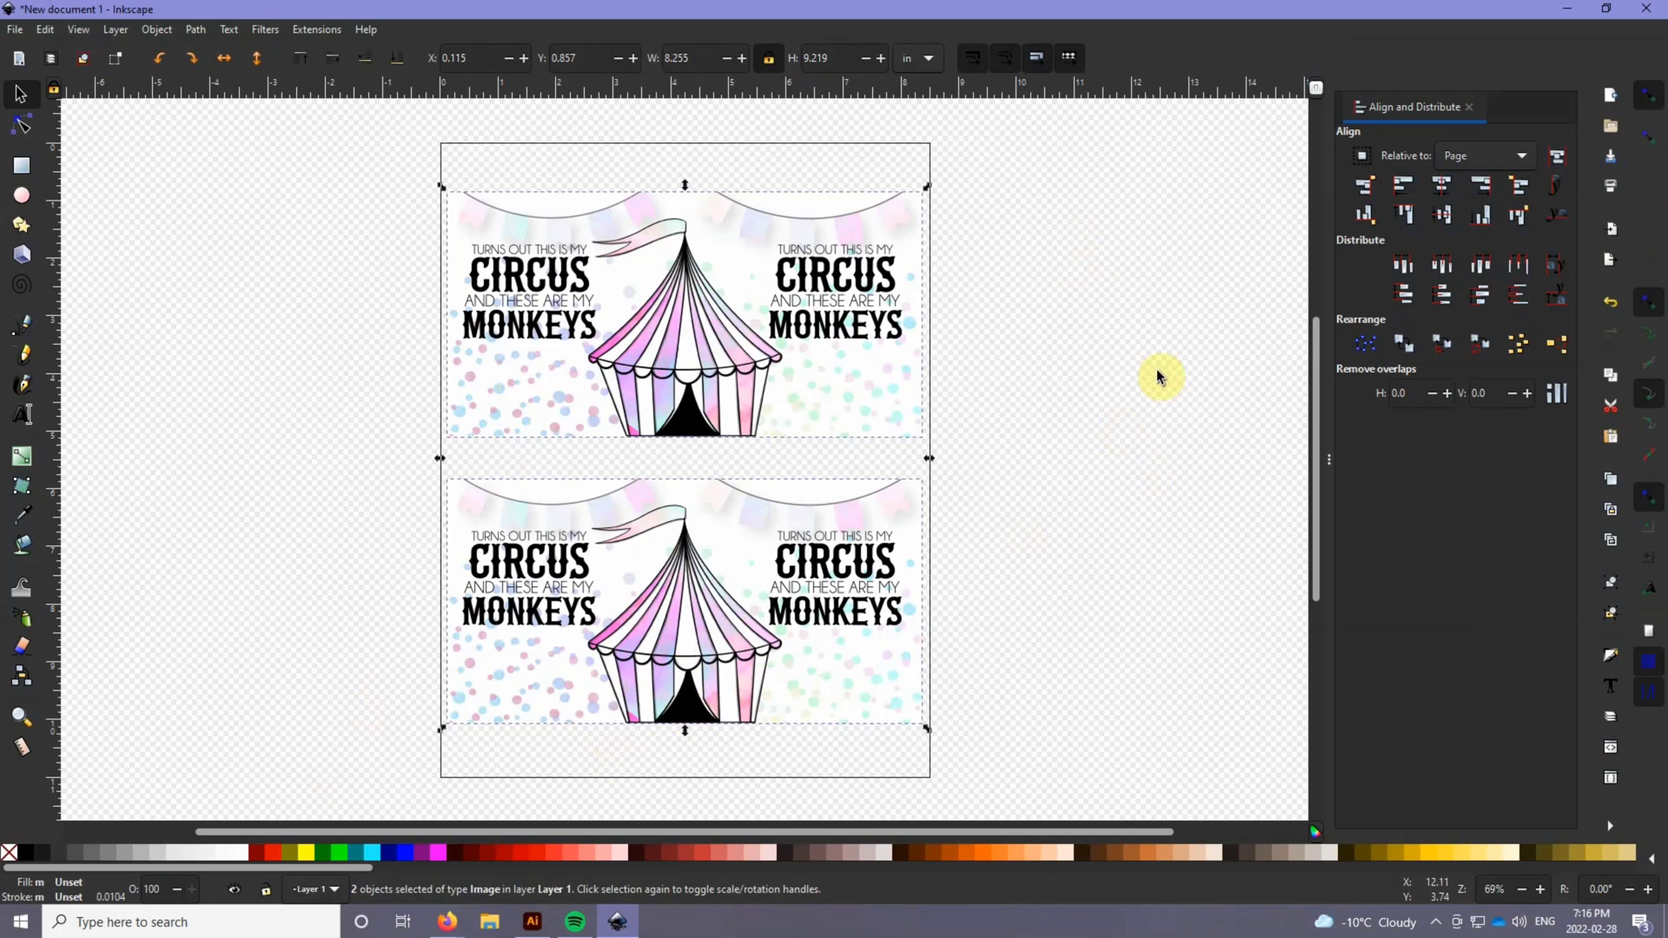
{"action": "left_click", "coordinate": [1440, 213]}
{"action": "left_click", "coordinate": [1441, 184]}
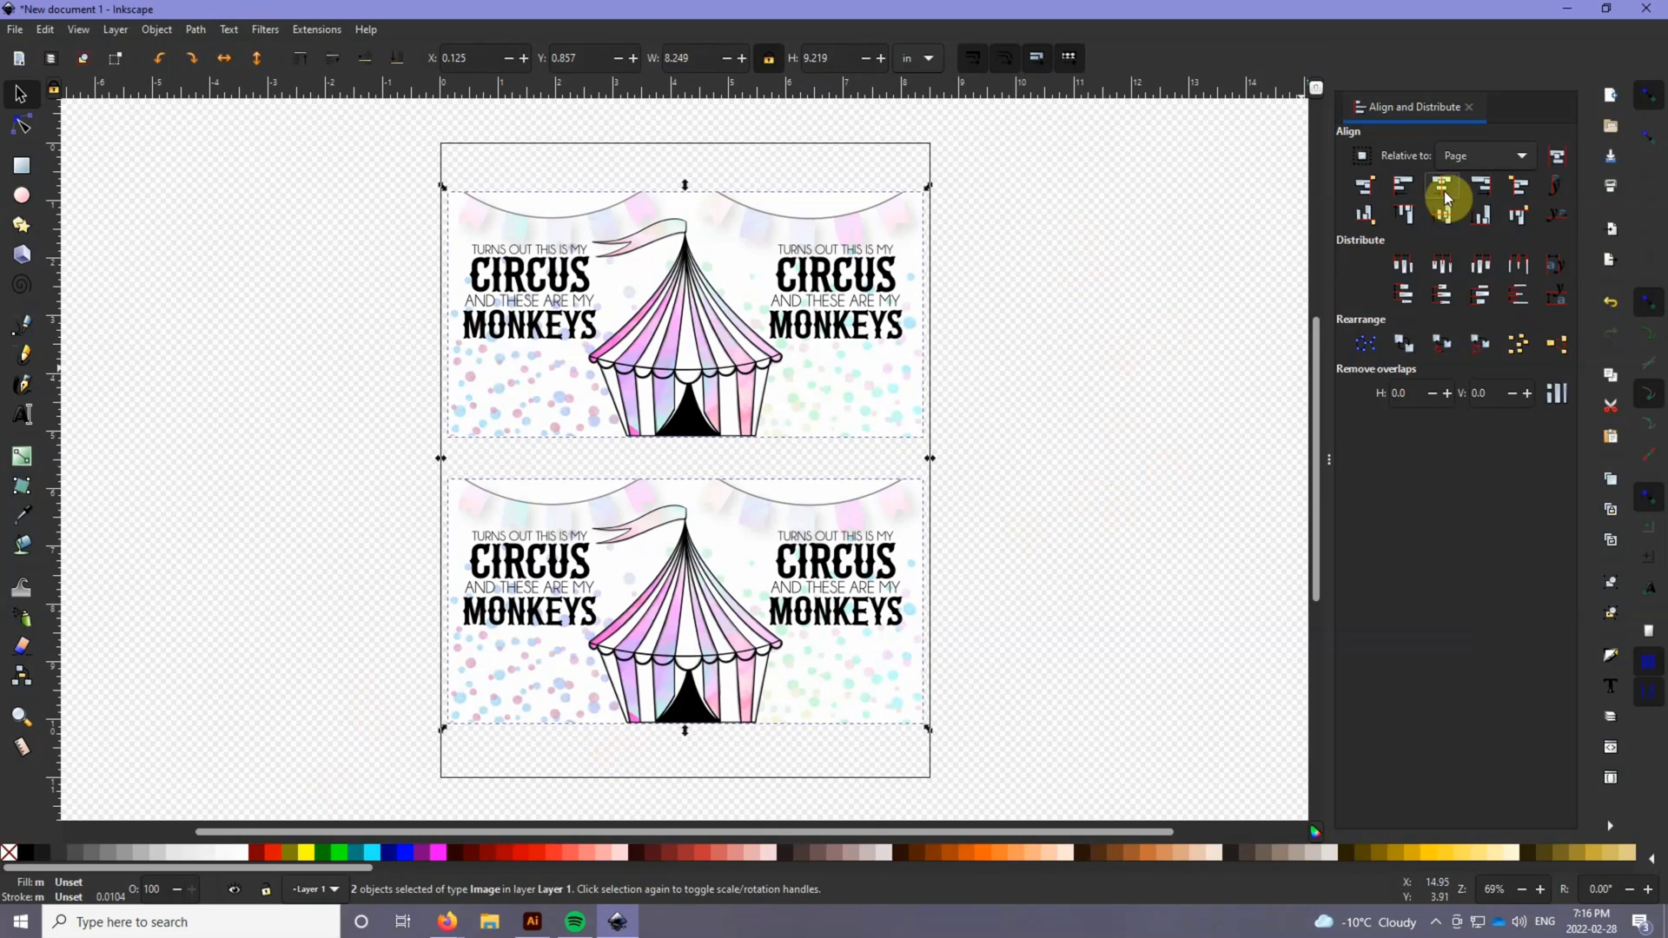
{"action": "left_click", "coordinate": [224, 59]}
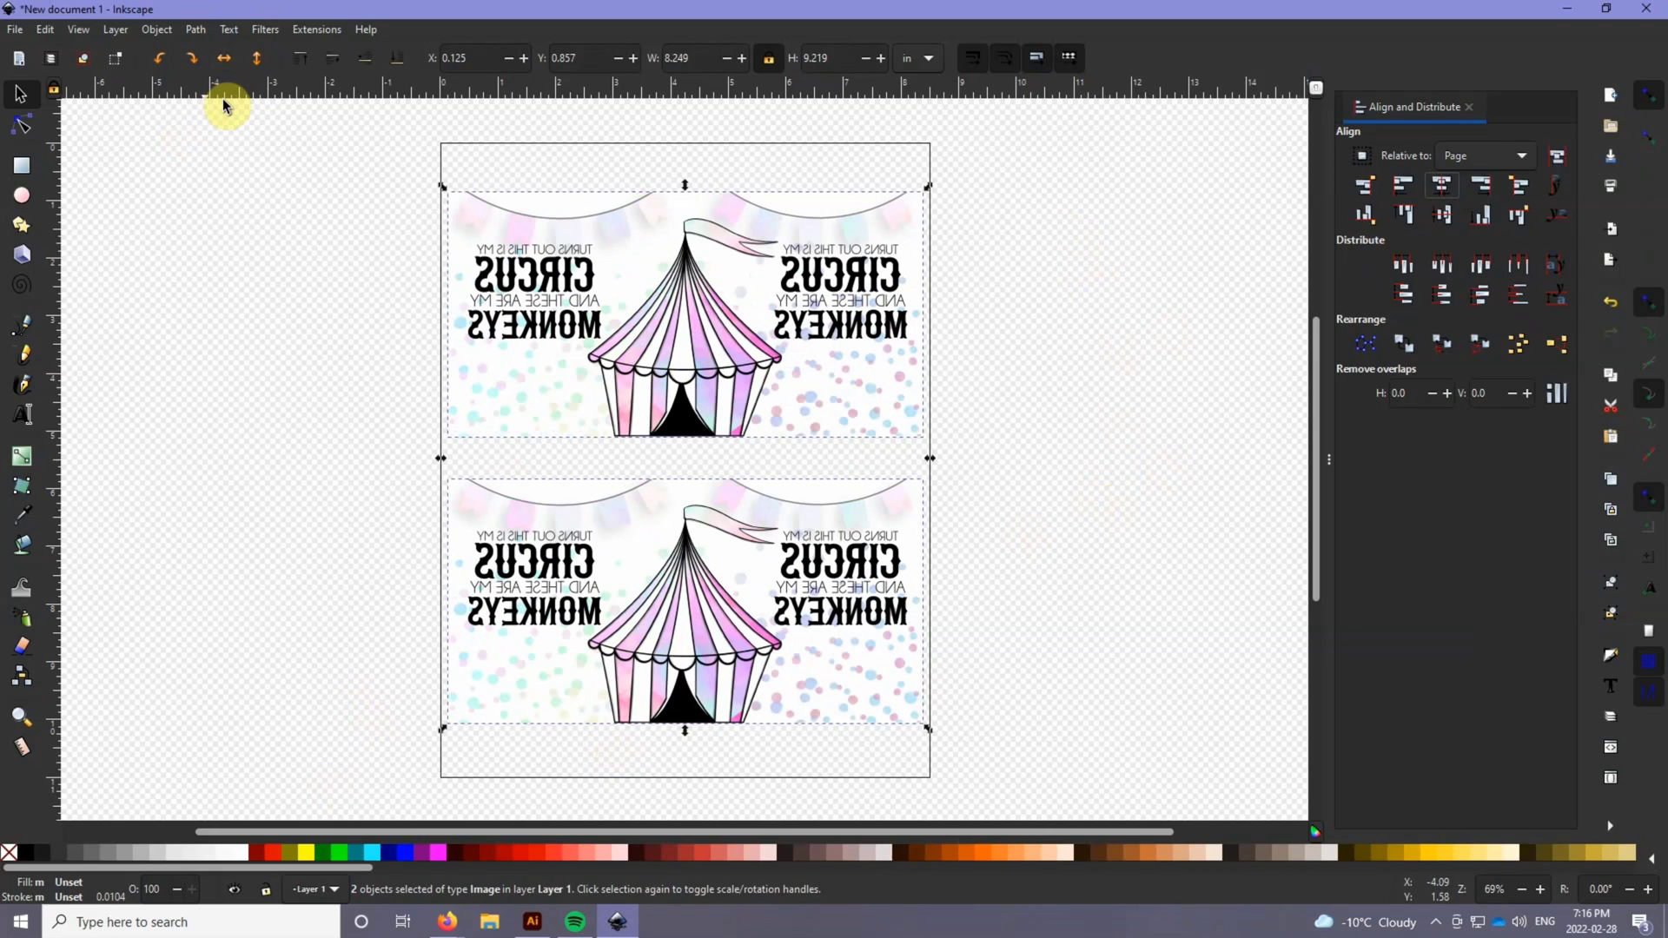
- Print the page with the two stacked mirrored circus designs on the ET-2720 Series WHITE printer
{"action": "left_click", "coordinate": [19, 37]}
{"action": "left_click", "coordinate": [59, 283]}
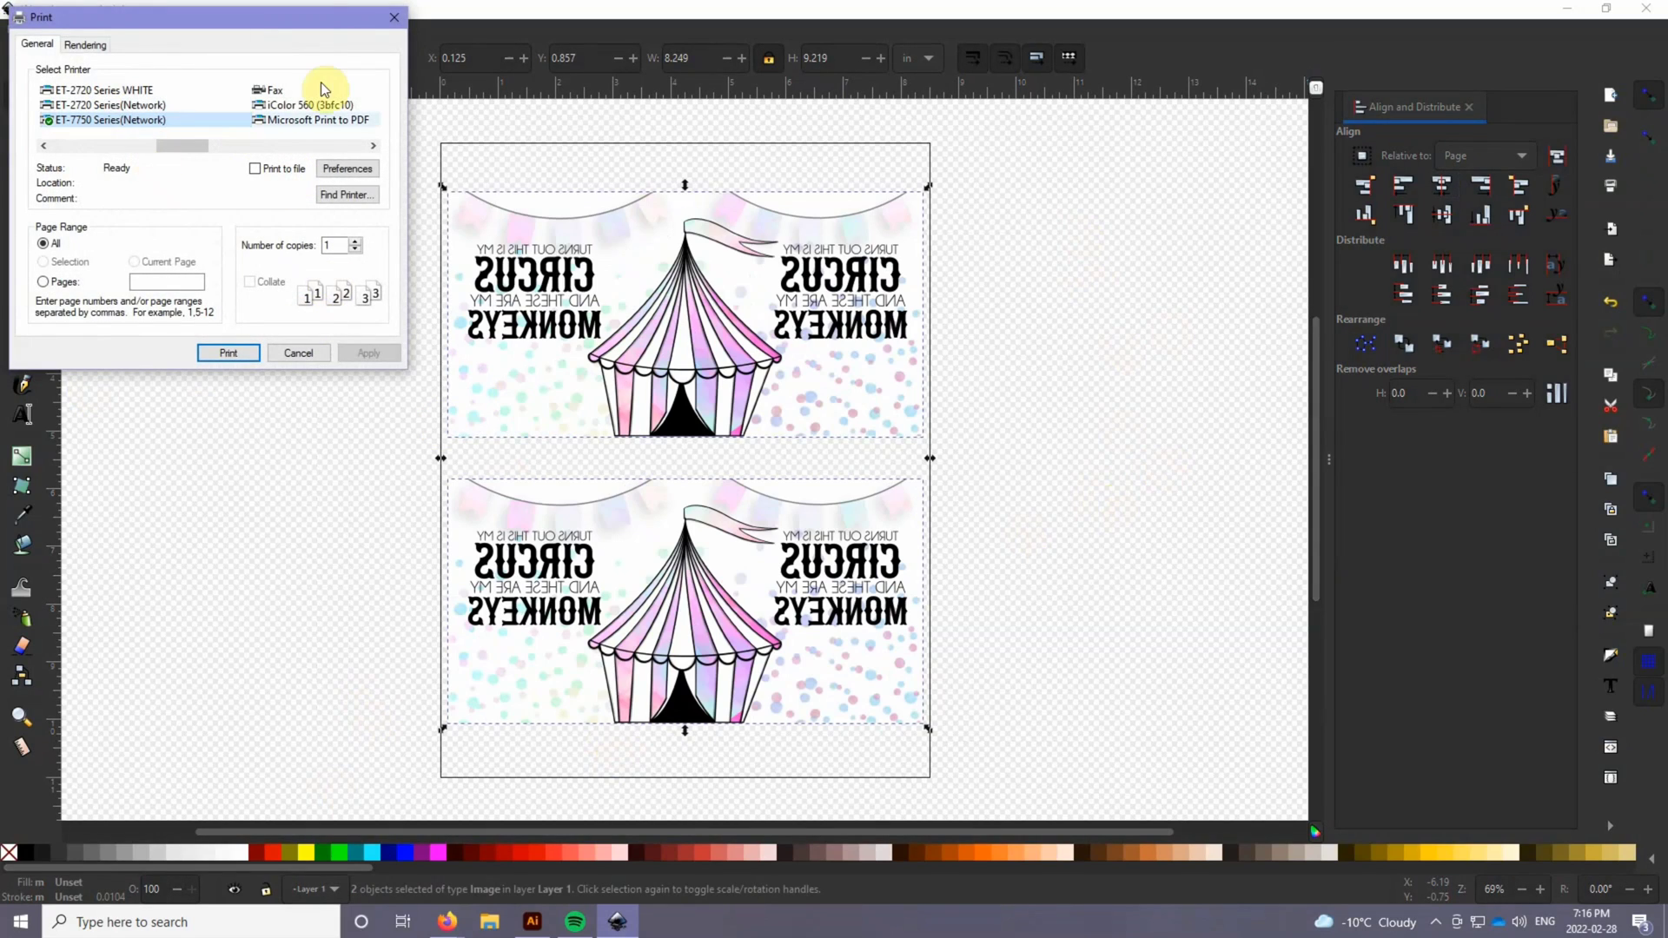
{"action": "left_click", "coordinate": [174, 90]}
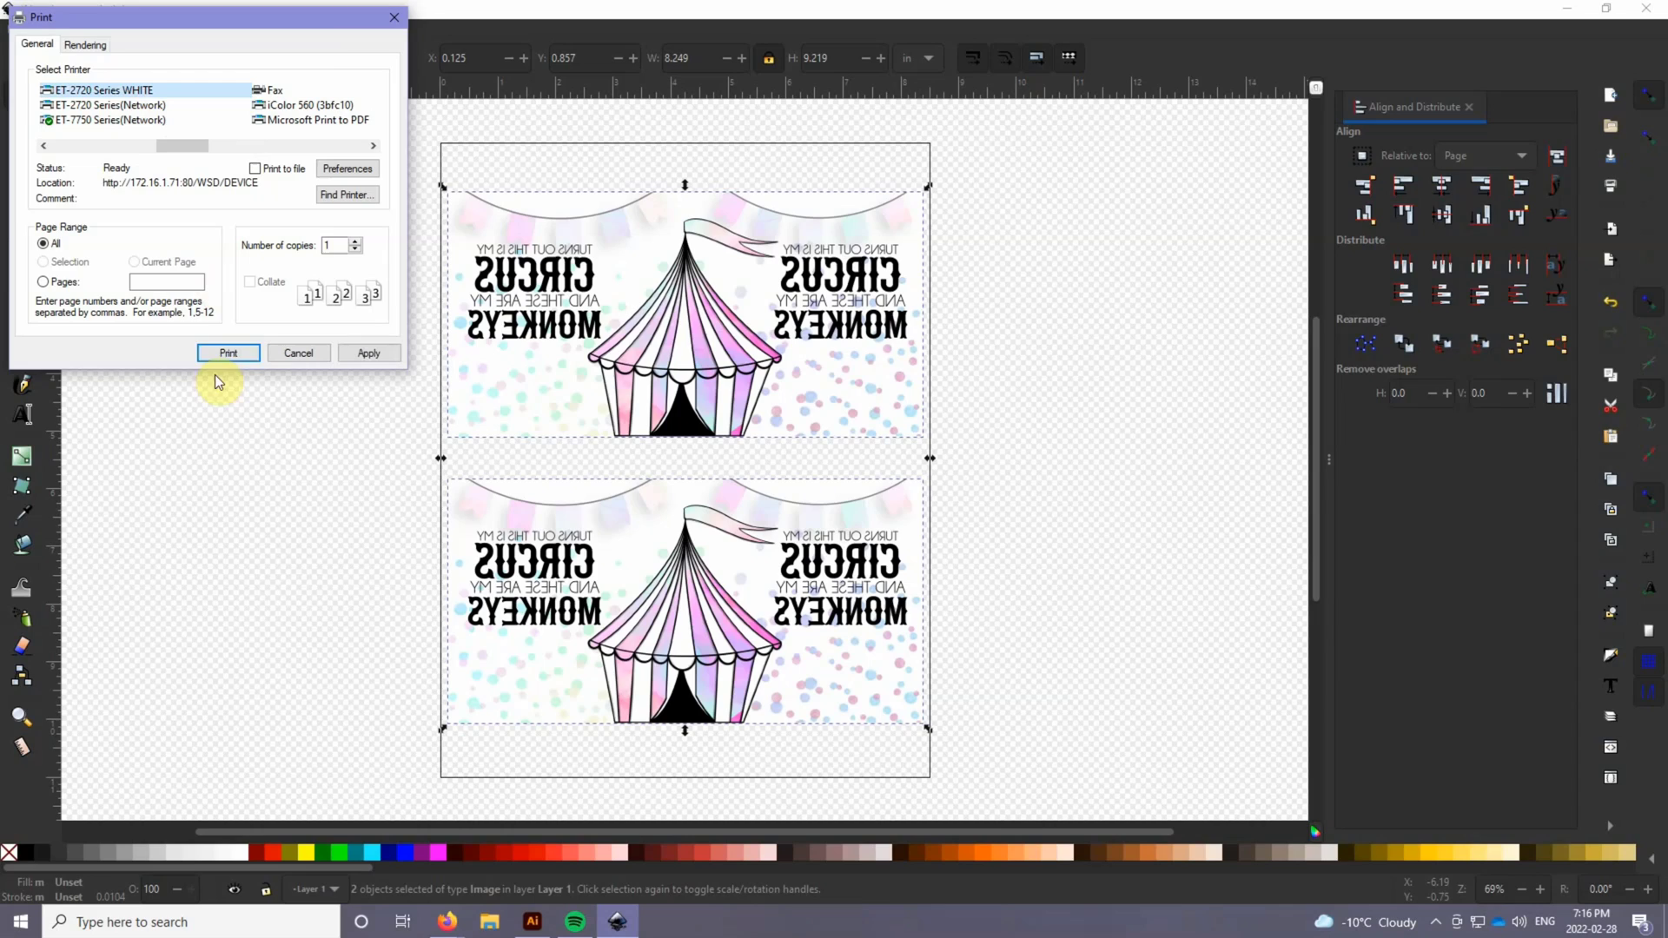
{"action": "left_click", "coordinate": [223, 351]}
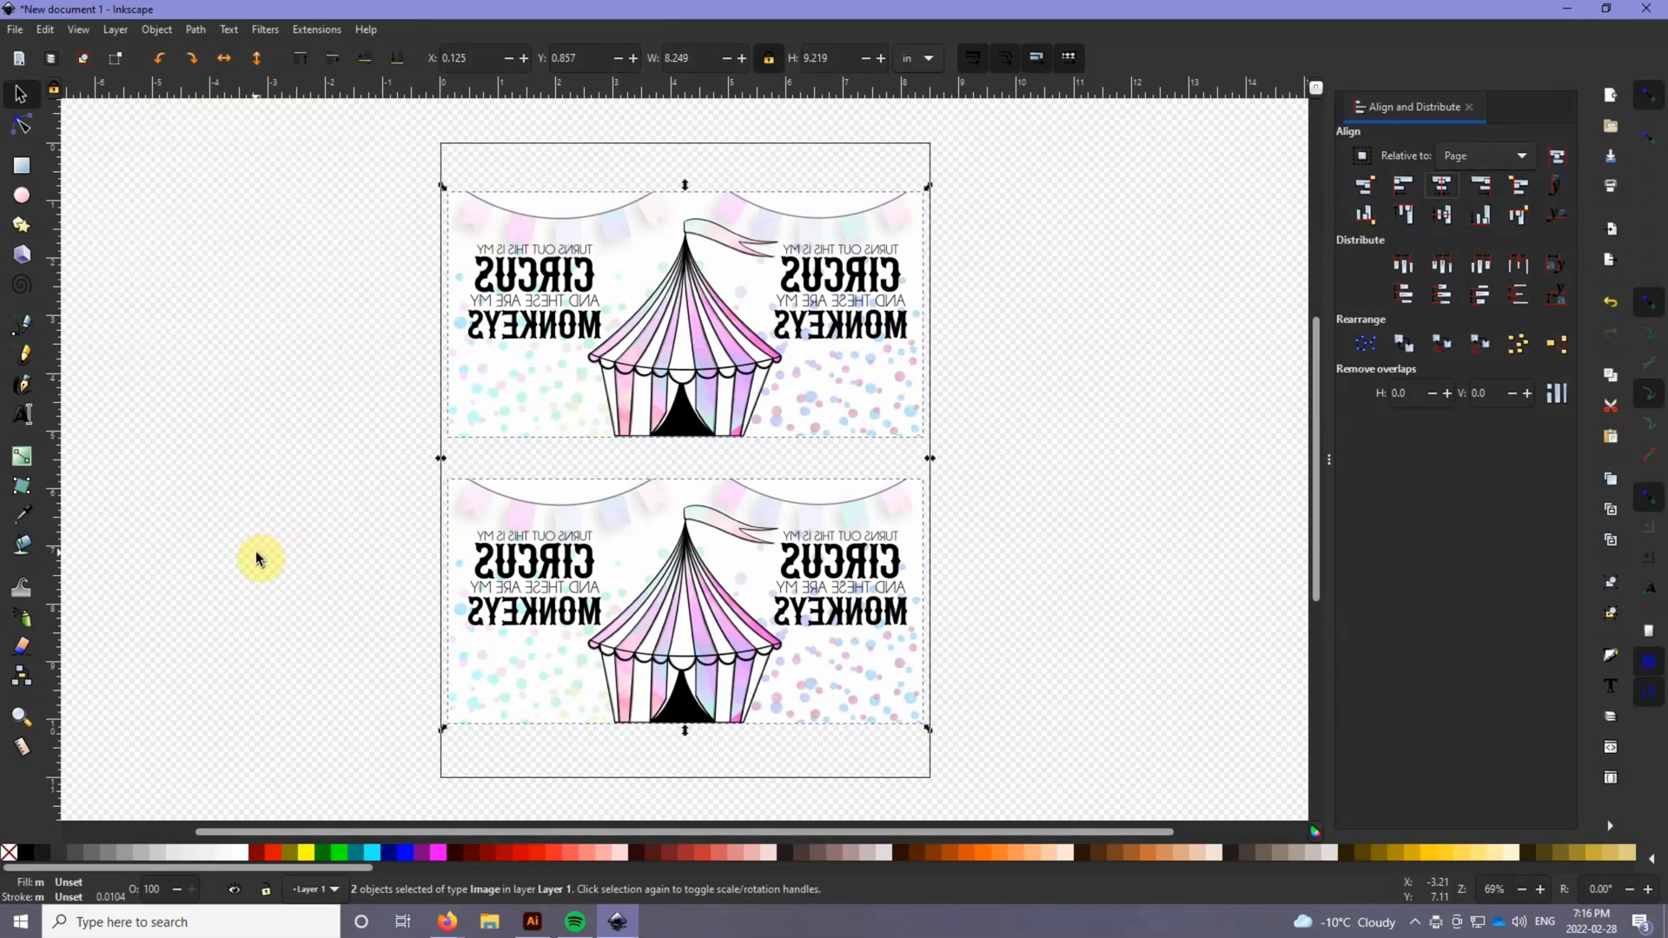